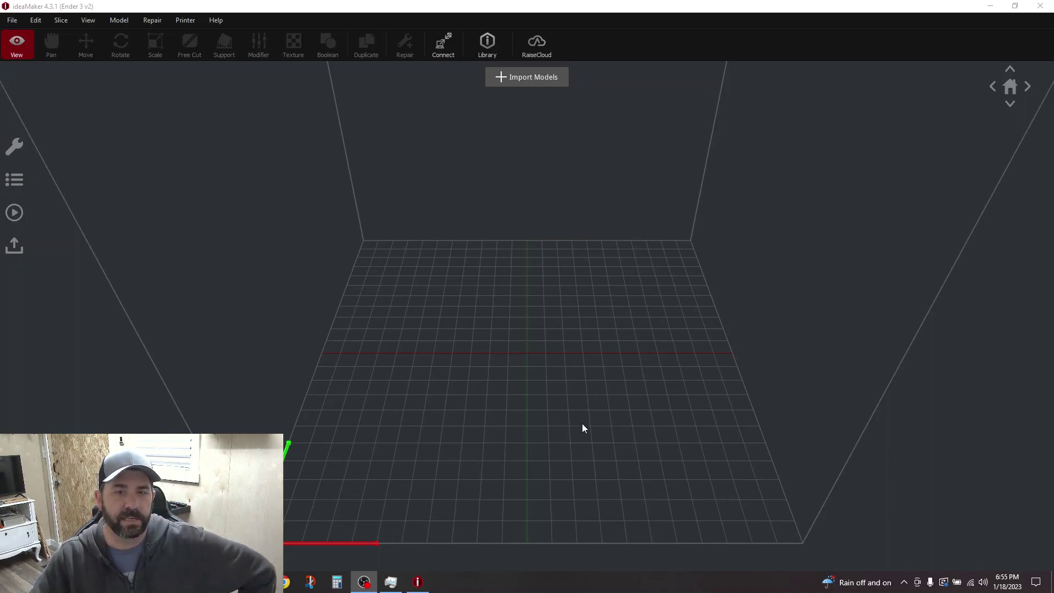
Step: Open the Custom Infill Pattern library and preview the star, ActionComics1 and fail patterns
left_click(57, 21)
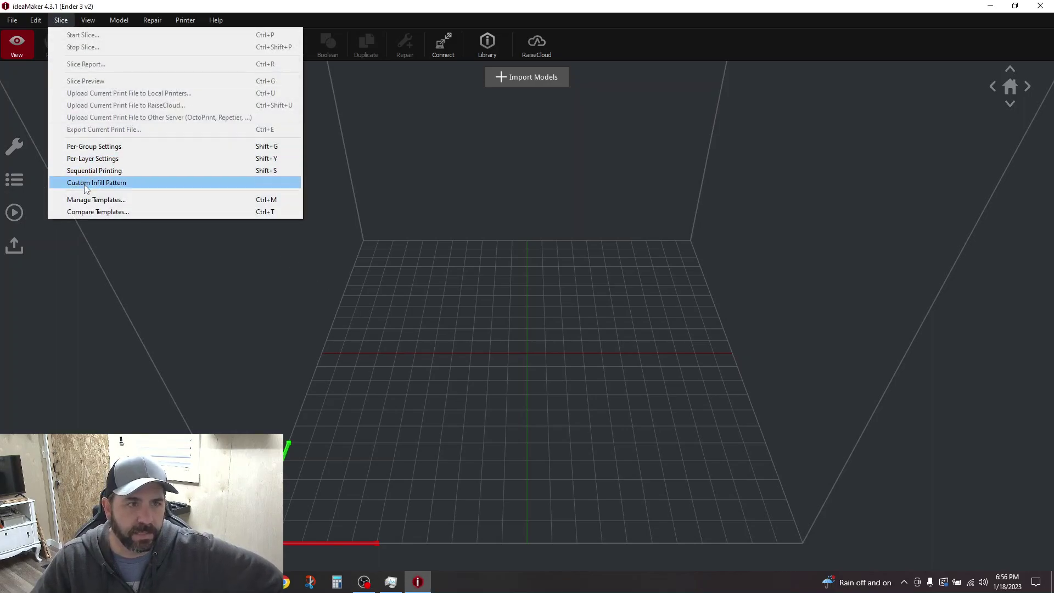
left_click(118, 184)
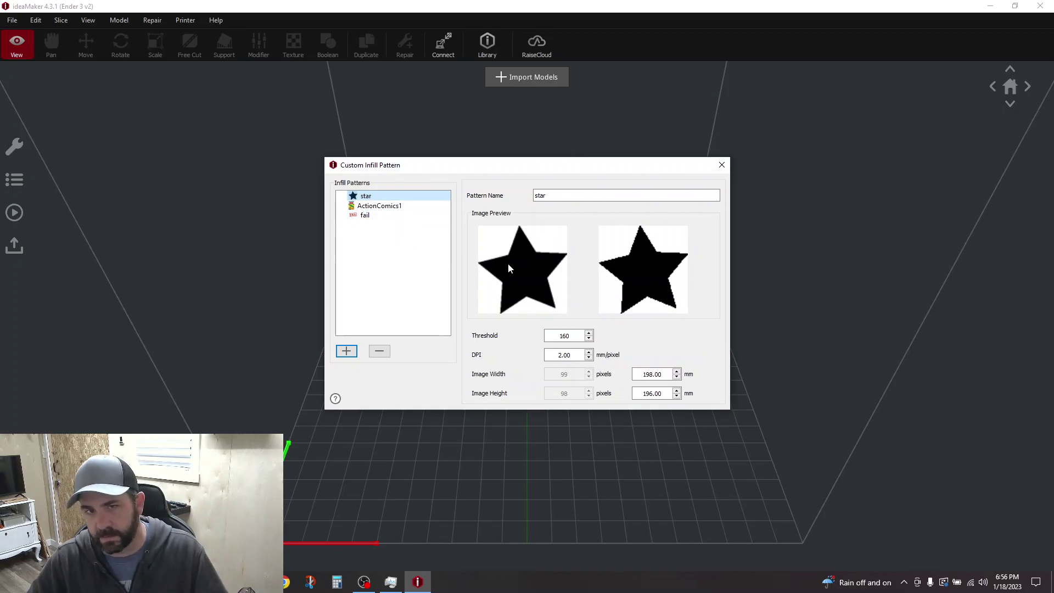
left_click(405, 206)
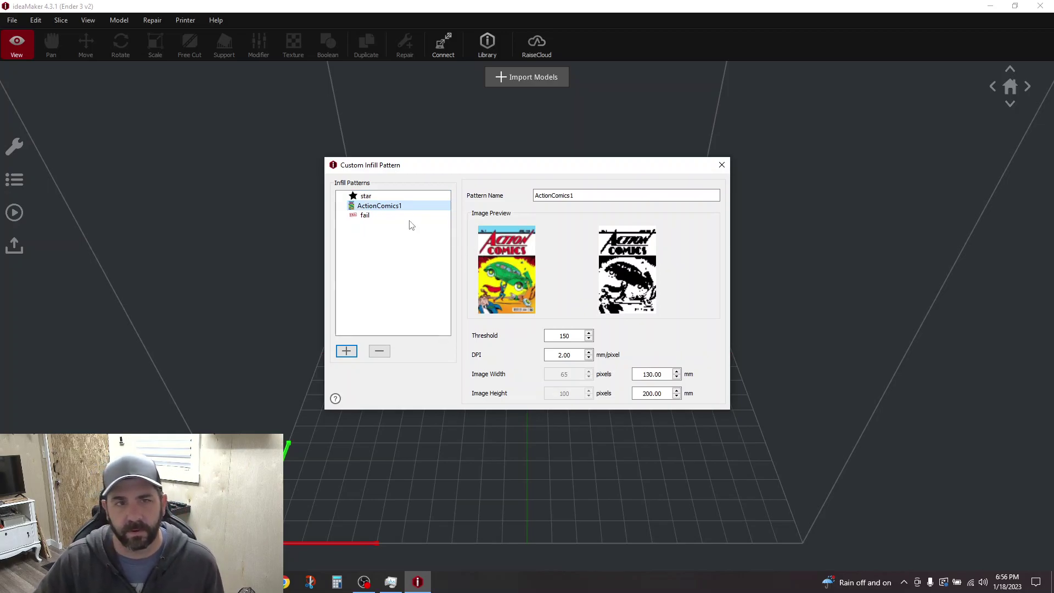
left_click(358, 217)
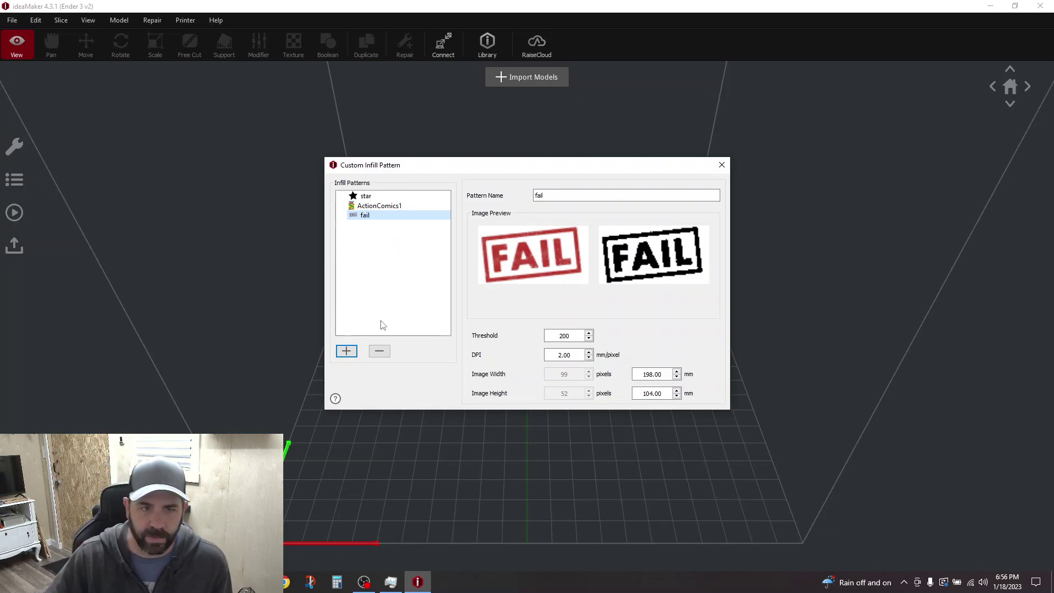
Step: Add the fail image as a new infill pattern and inspect its threshold and size fields
left_click(347, 352)
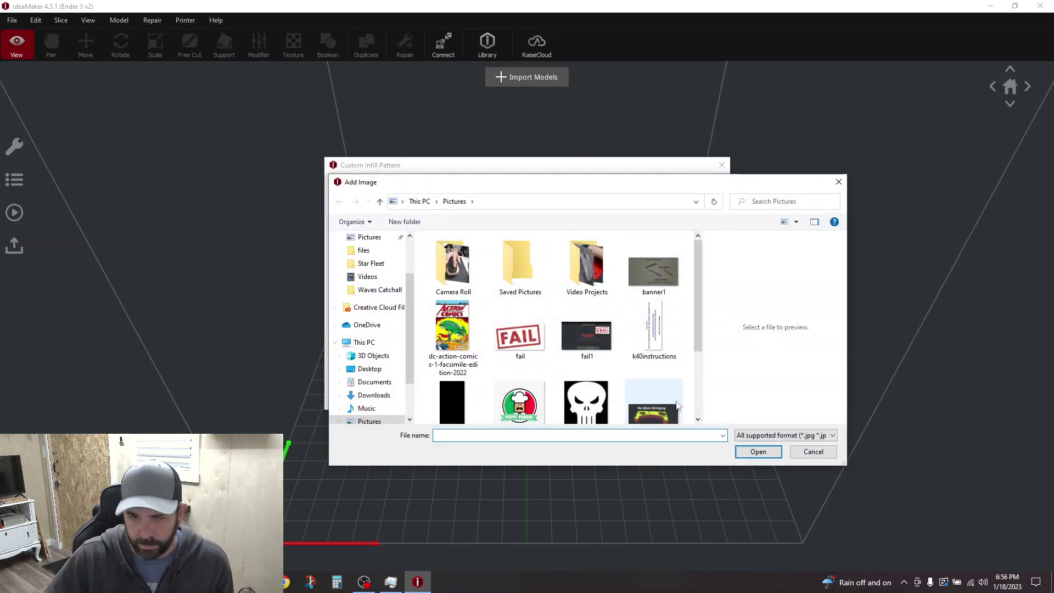
double_click(520, 337)
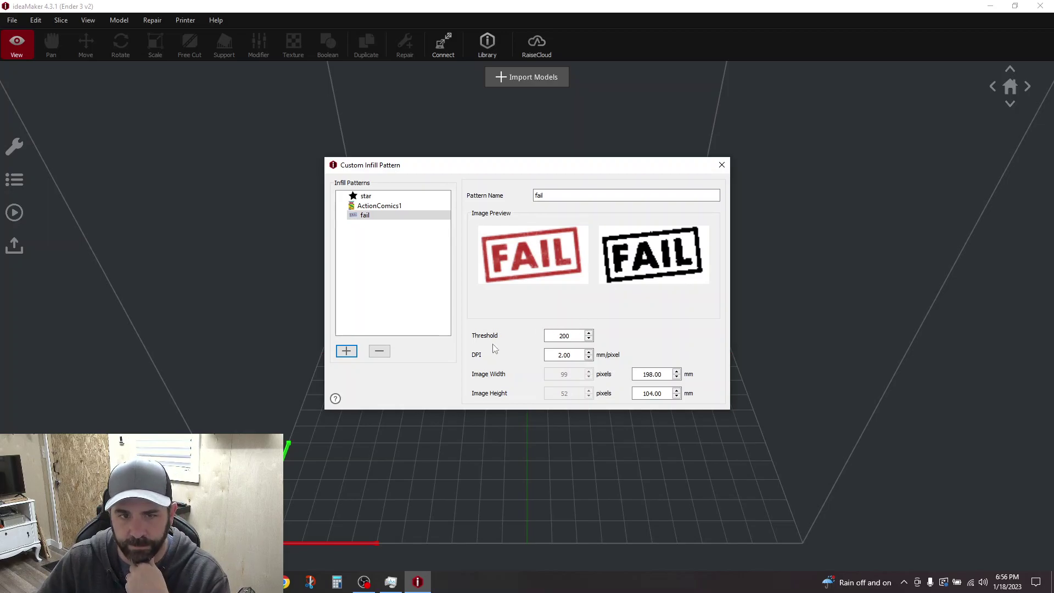
left_click(589, 328)
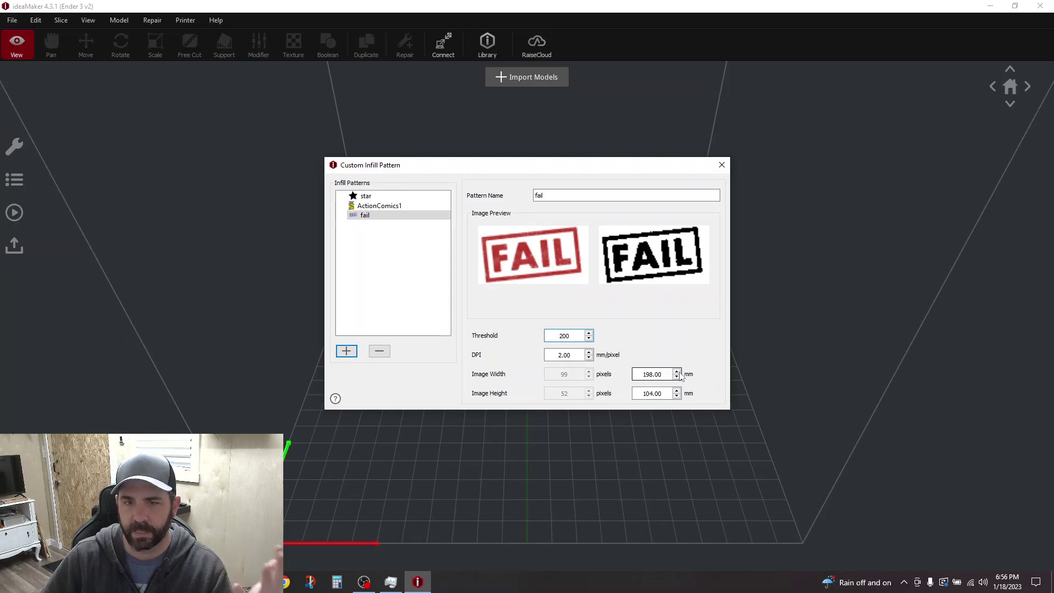
double_click(653, 374)
left_click_drag(661, 393, 626, 393)
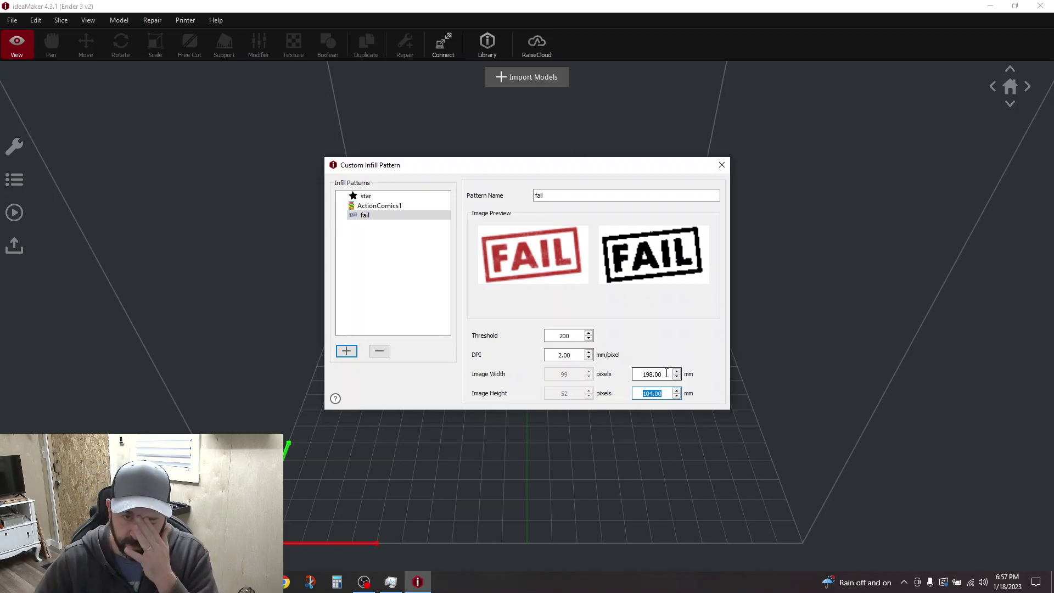
Step: Nudge the image width up to 209 mm and back down, ending at 198 × 104 mm
left_click(677, 371)
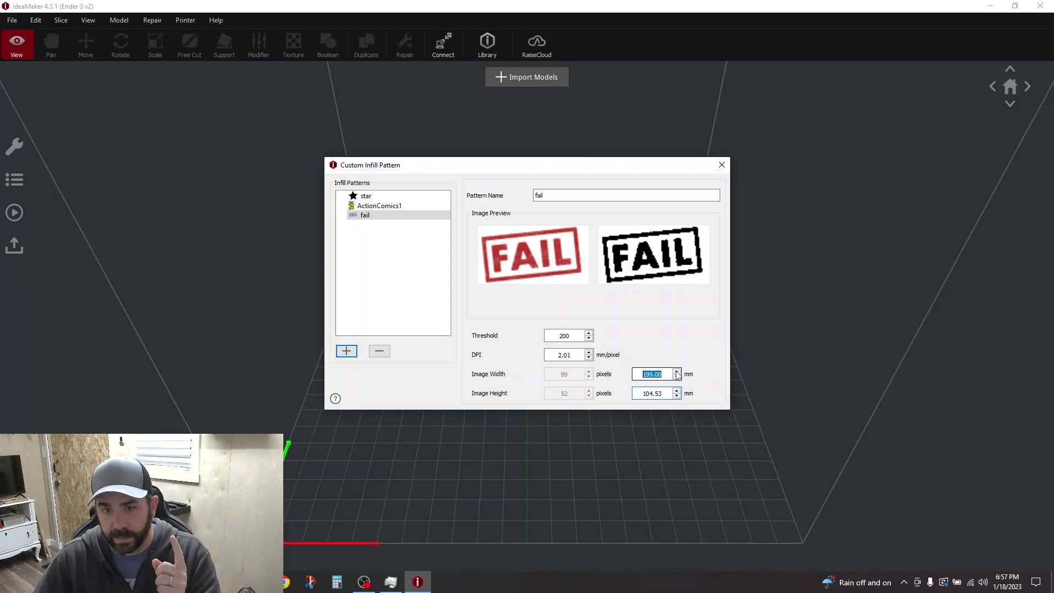
left_click(676, 371)
left_click(677, 372)
left_click(677, 372)
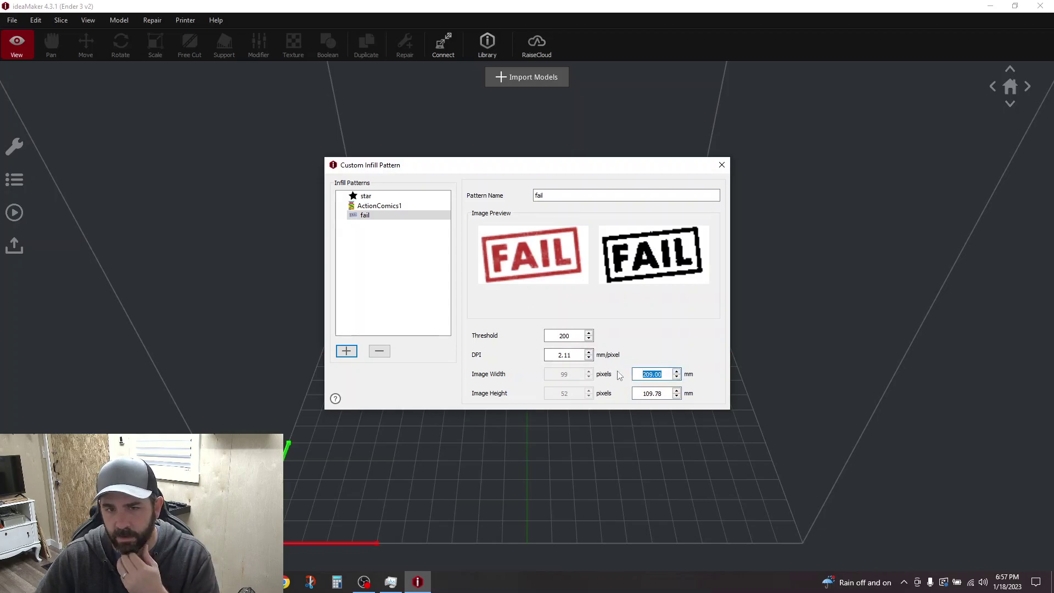
left_click(676, 377)
left_click(677, 377)
left_click(676, 377)
left_click(676, 377)
left_click(676, 377)
left_click(676, 377)
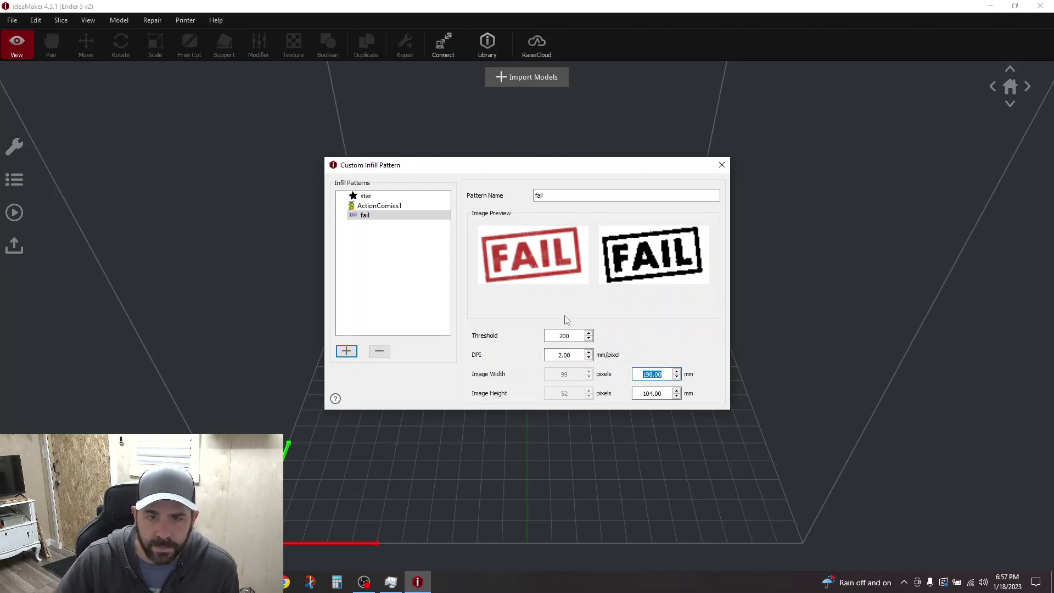
Step: Set the fail pattern's threshold to 50 and dismiss the stray image picker
double_click(564, 335)
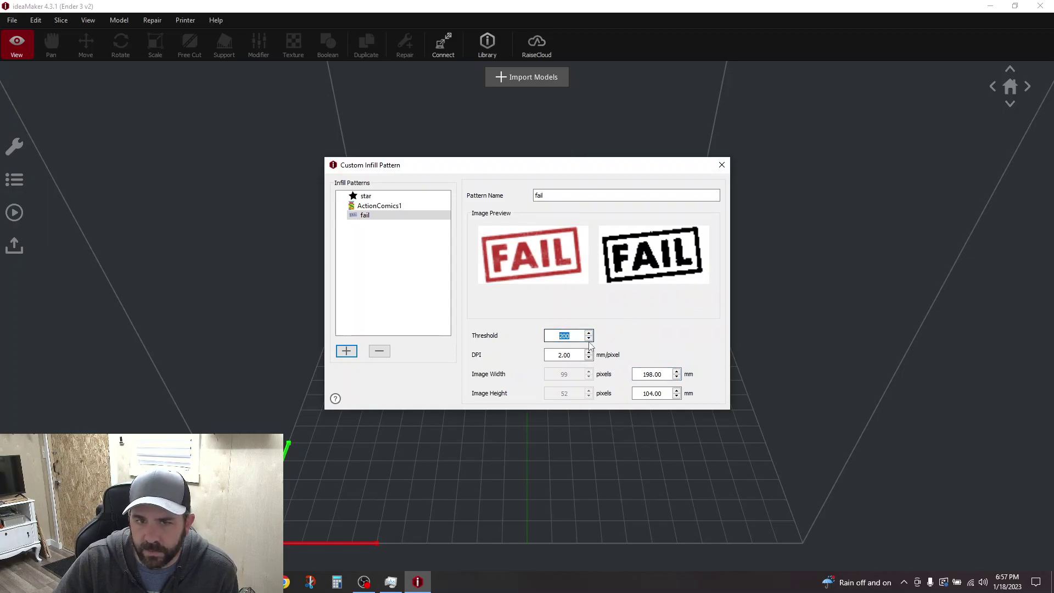
type("50")
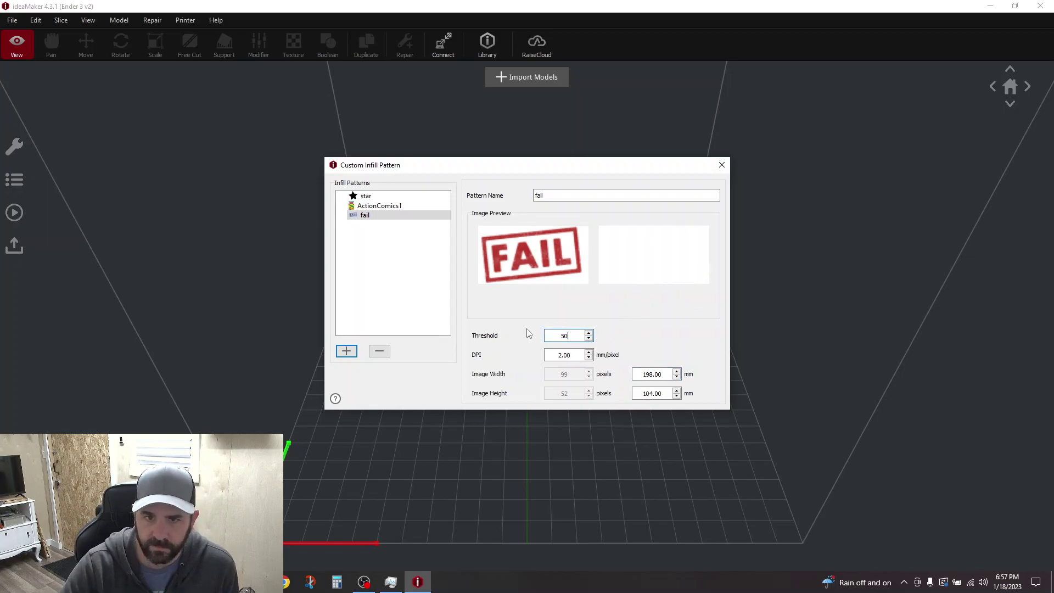
key("Return")
left_click(806, 450)
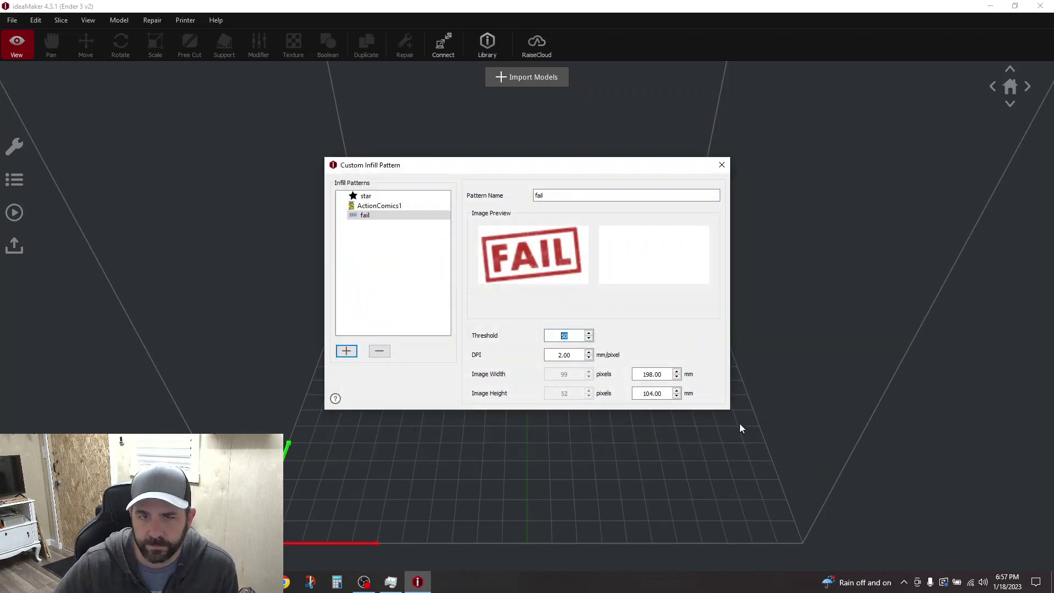
left_click(571, 355)
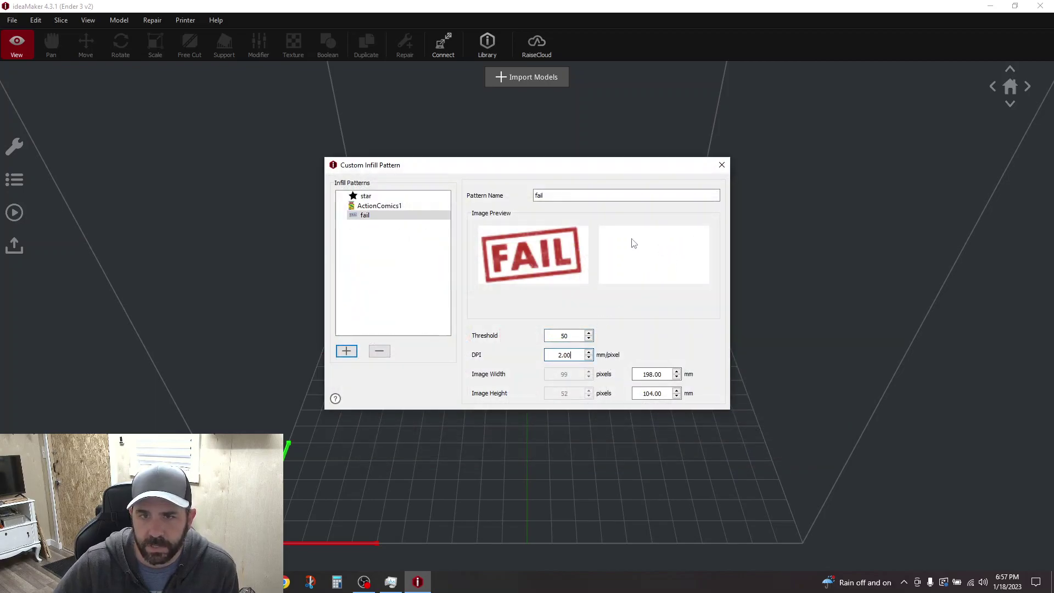
Step: Raise the threshold back until the FAIL preview returns, enter 200, and close the pattern window
left_click(588, 333)
left_click(588, 333)
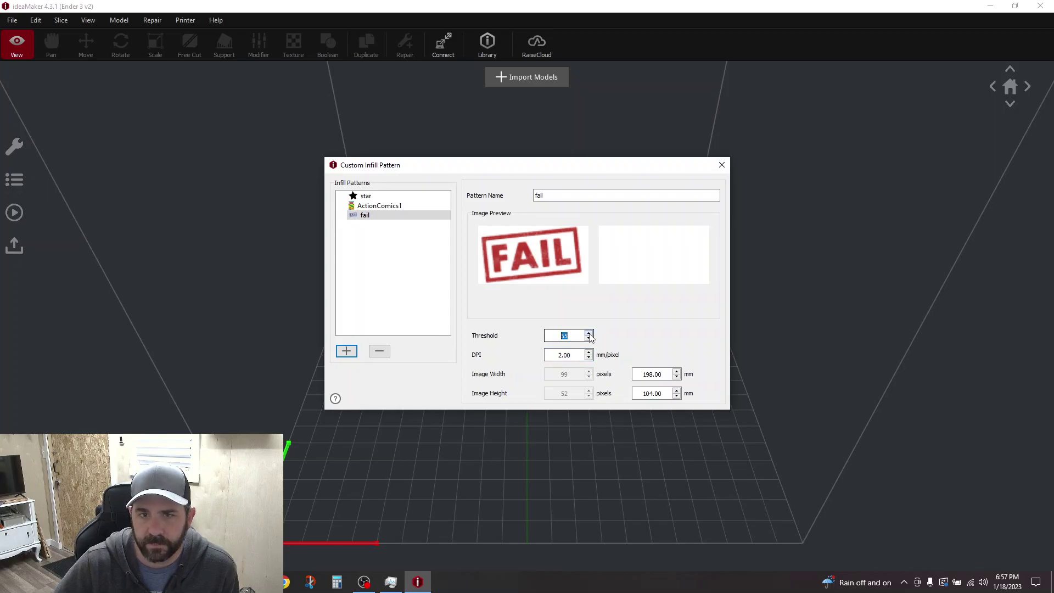
left_click(589, 332)
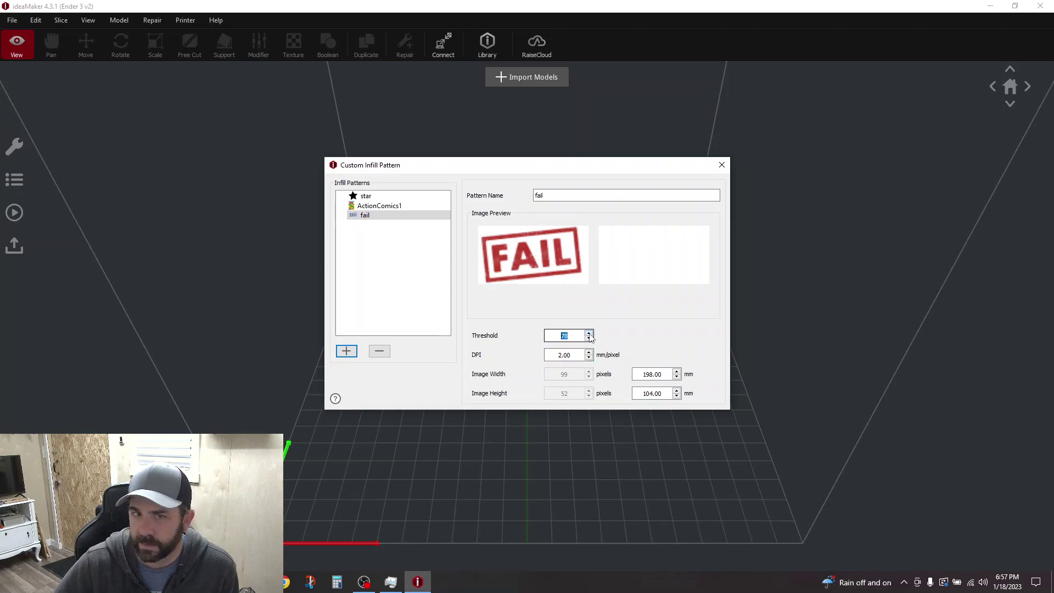
left_click(588, 333)
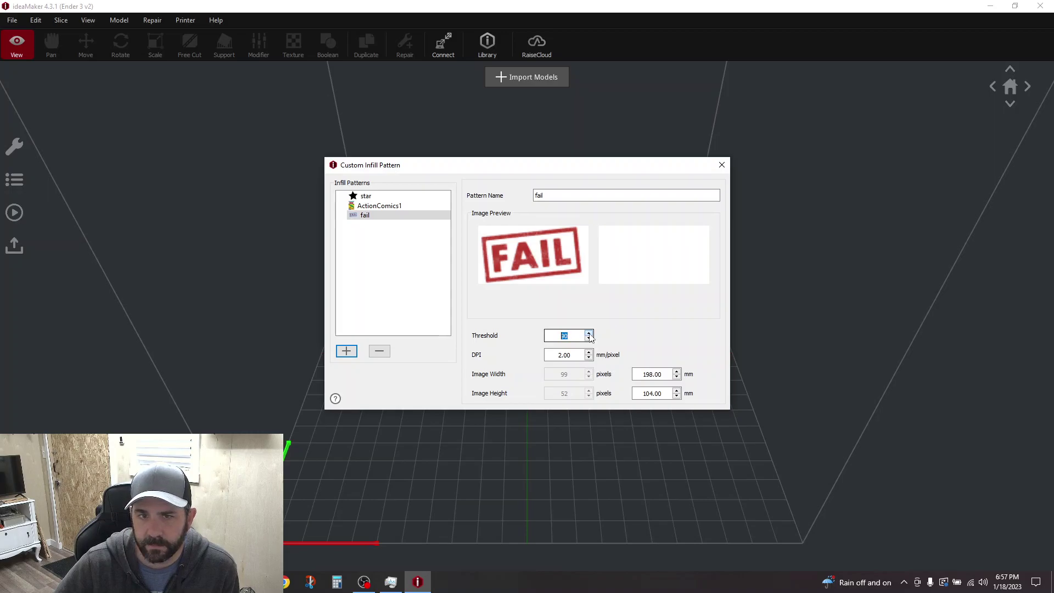
left_click(588, 333)
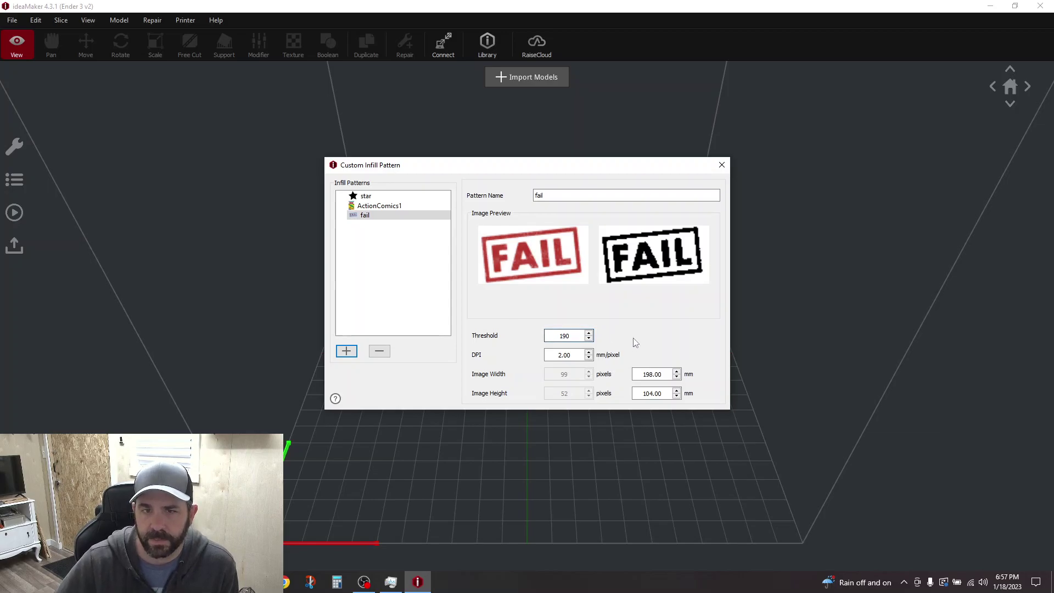
left_click(589, 338)
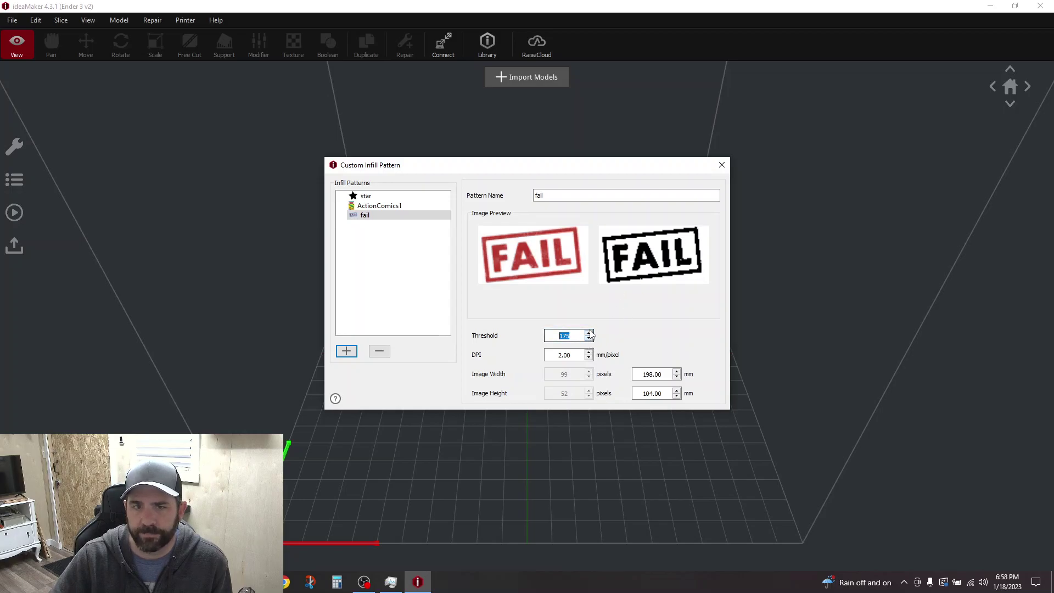
type("200")
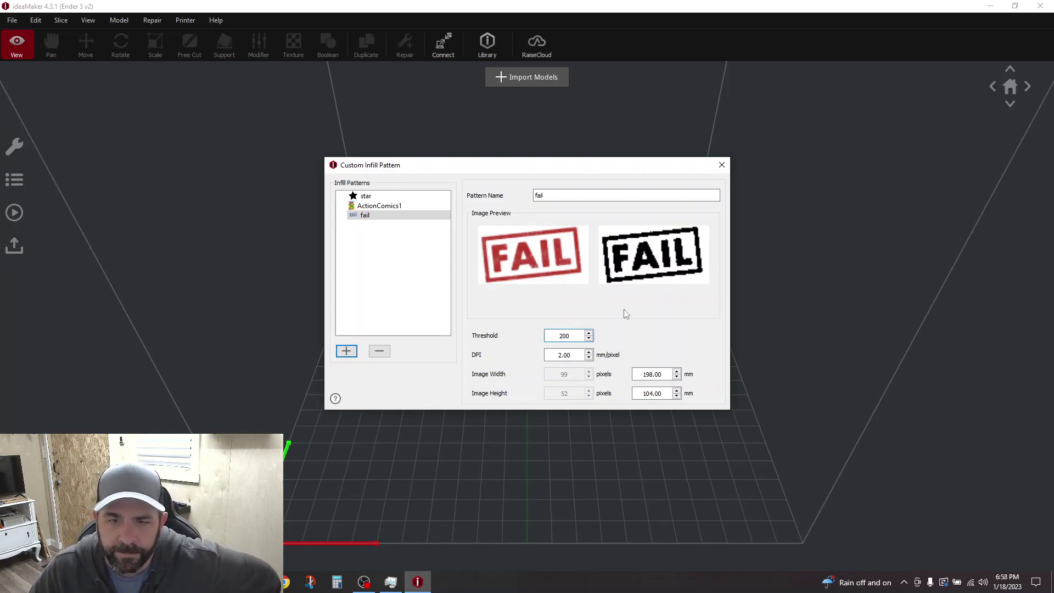
double_click(531, 195)
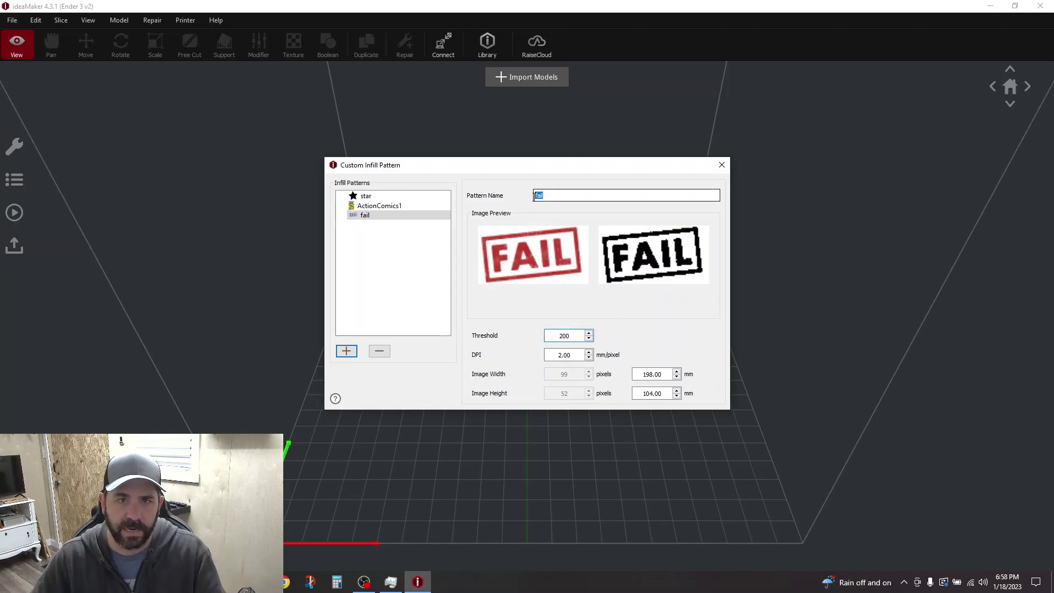
left_click(722, 165)
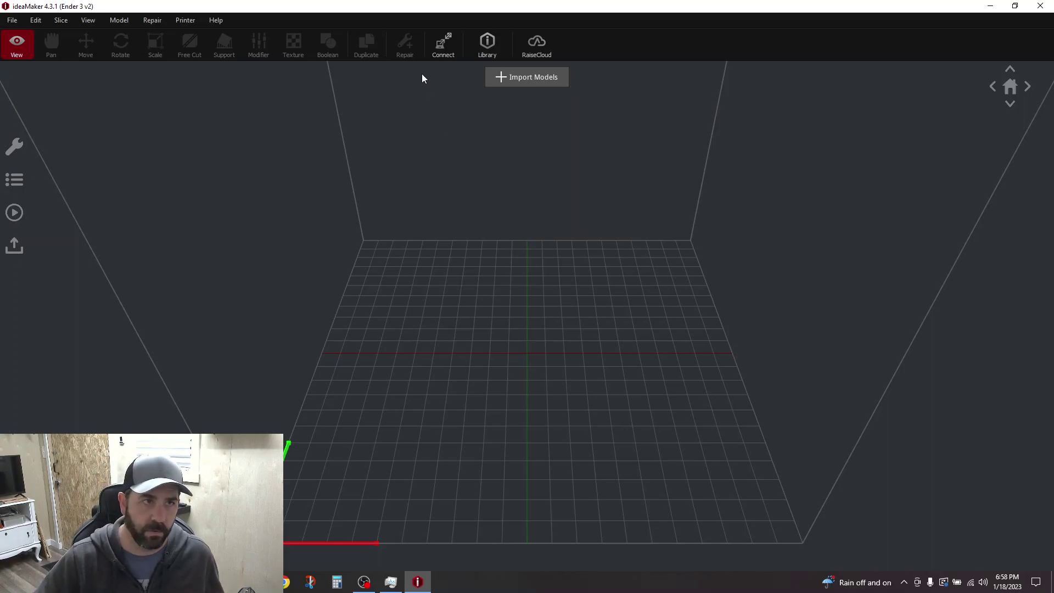
Step: Load the 20mm_Calibration_Box.stl example model onto the build plate
left_click(8, 23)
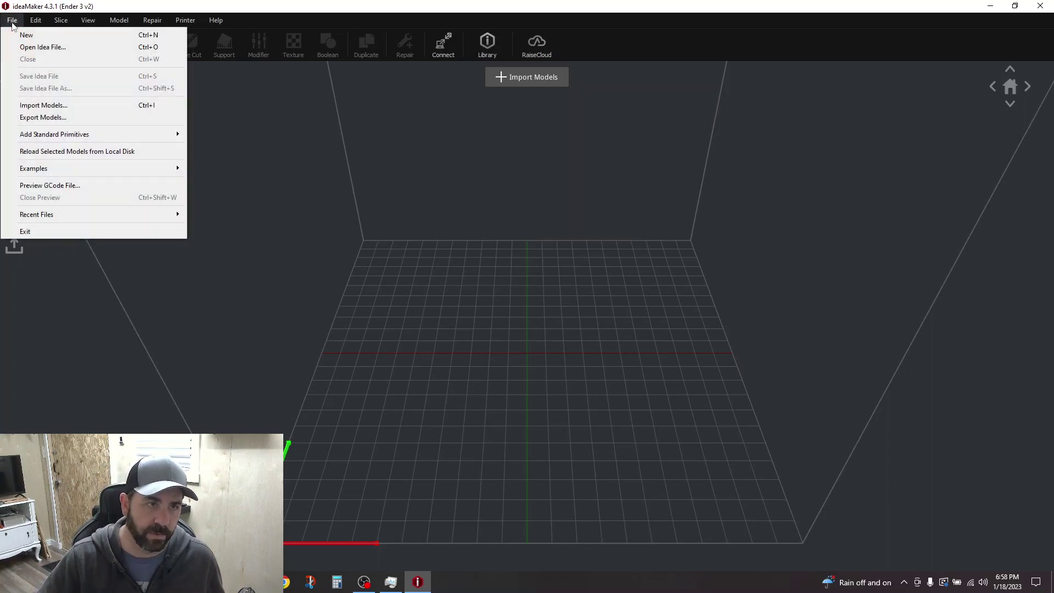
mouse_move(70, 168)
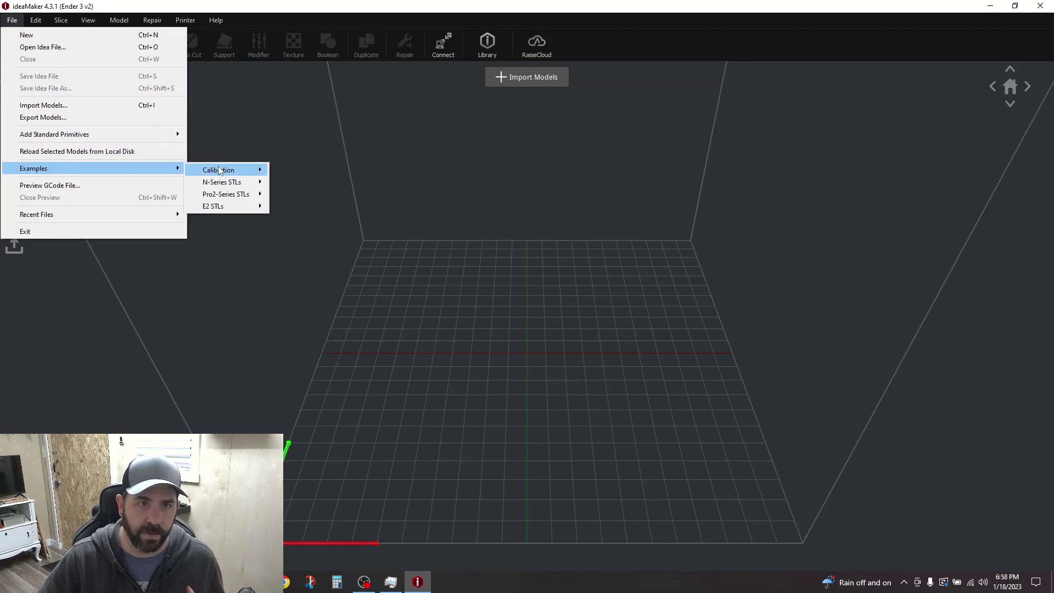
mouse_move(220, 170)
left_click(300, 173)
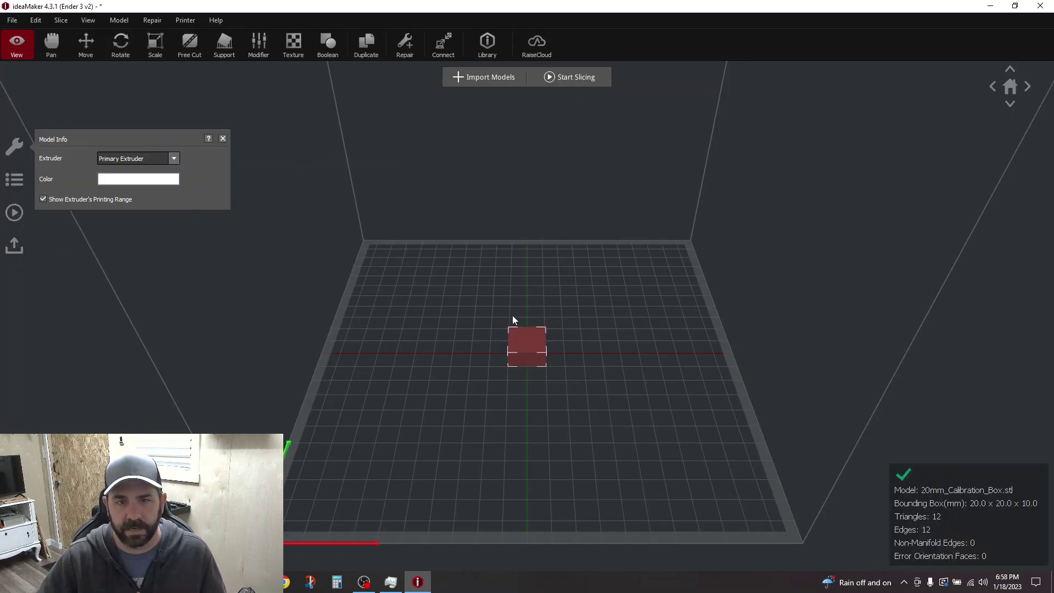
Step: Scale the box non-uniformly to 198 × 104 × 10 mm, making a flat card
left_click(155, 44)
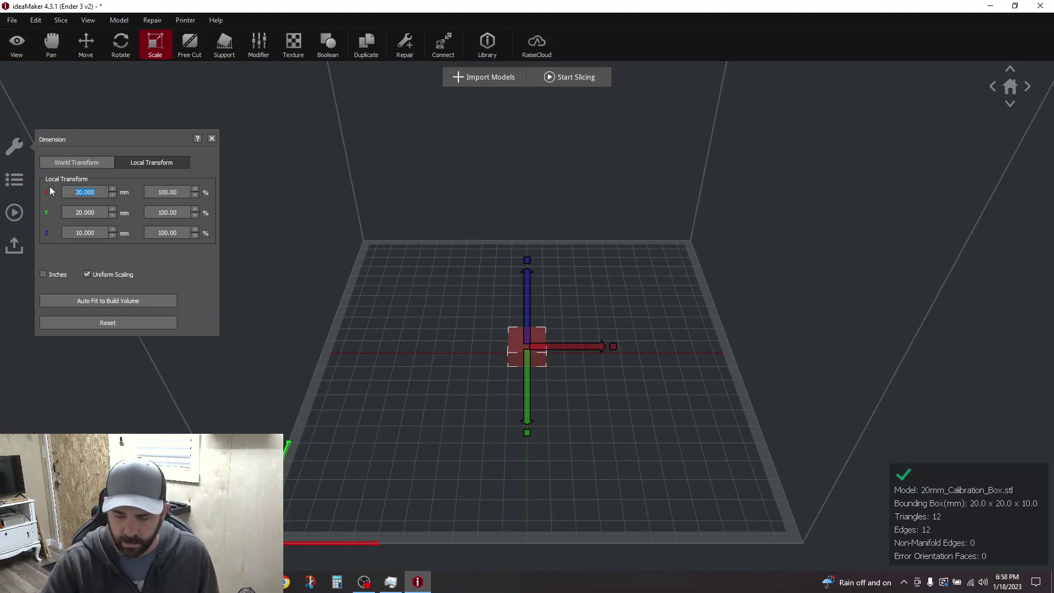
key("Tab")
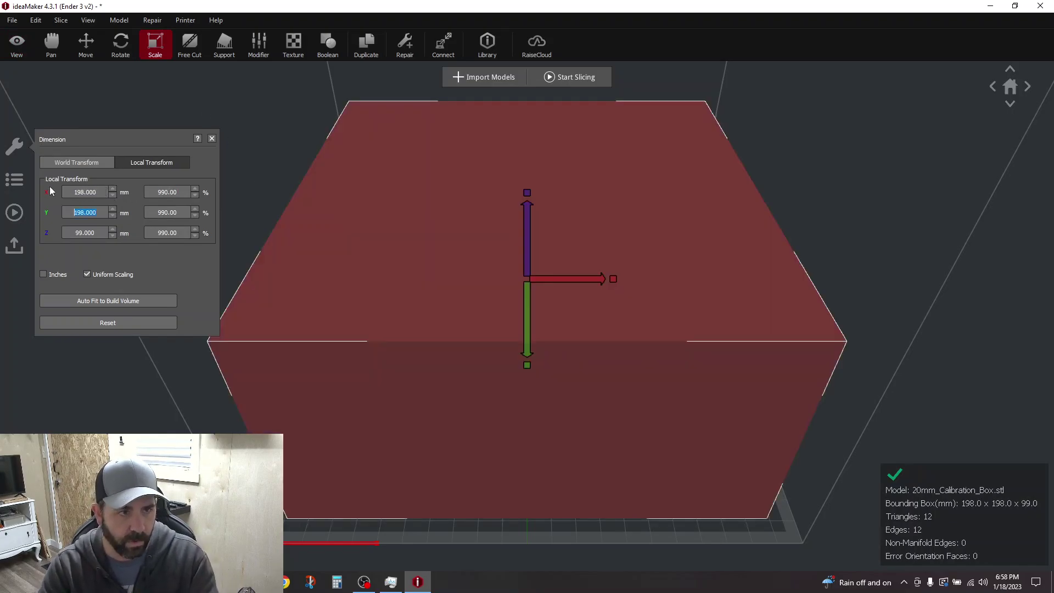
left_click(88, 274)
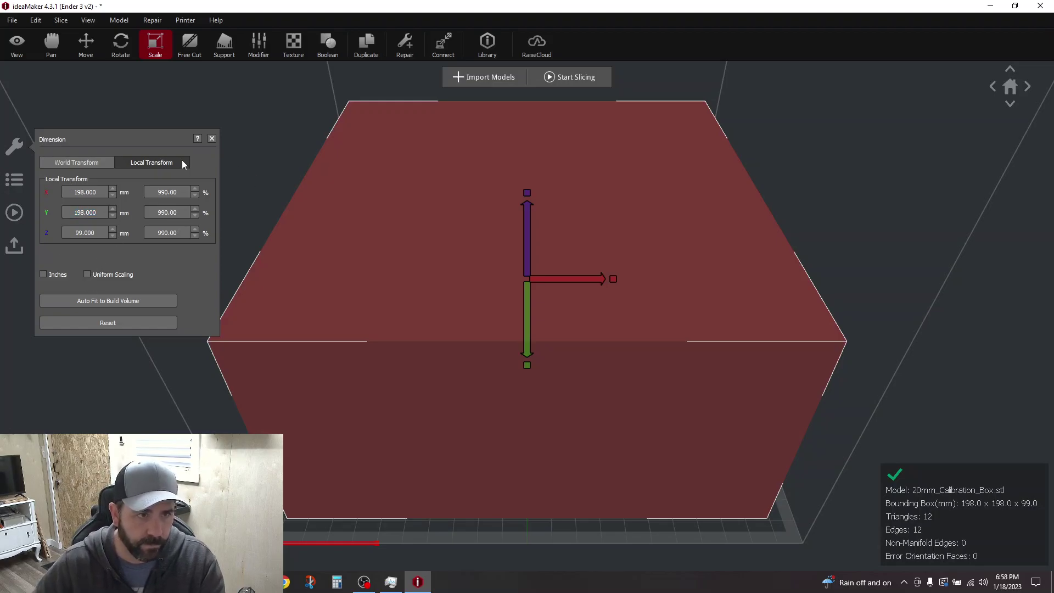
left_click_drag(102, 213, 39, 205)
type("104")
key("Tab")
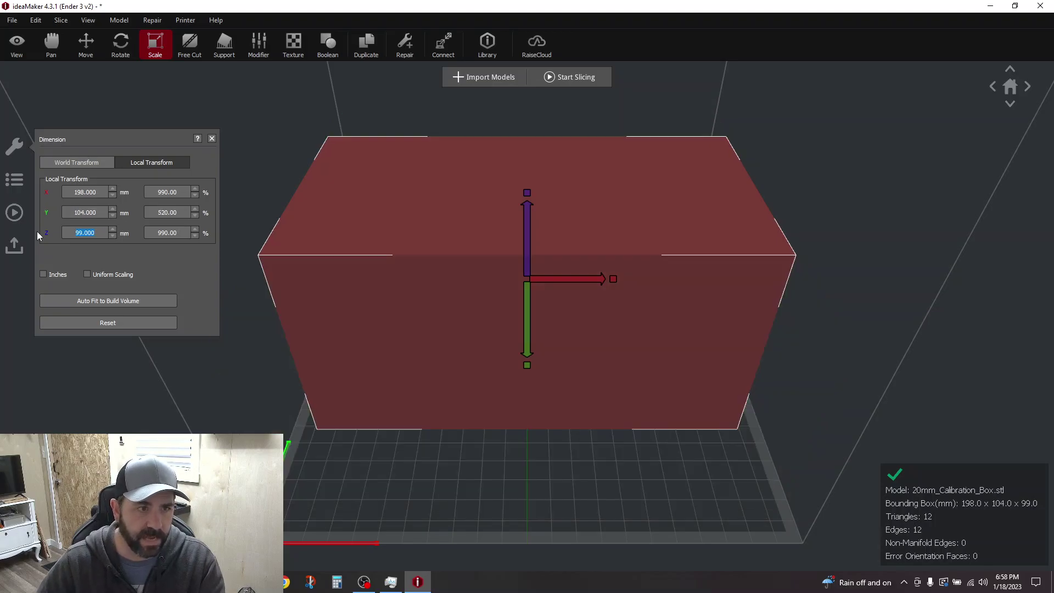
type("10")
key("Tab")
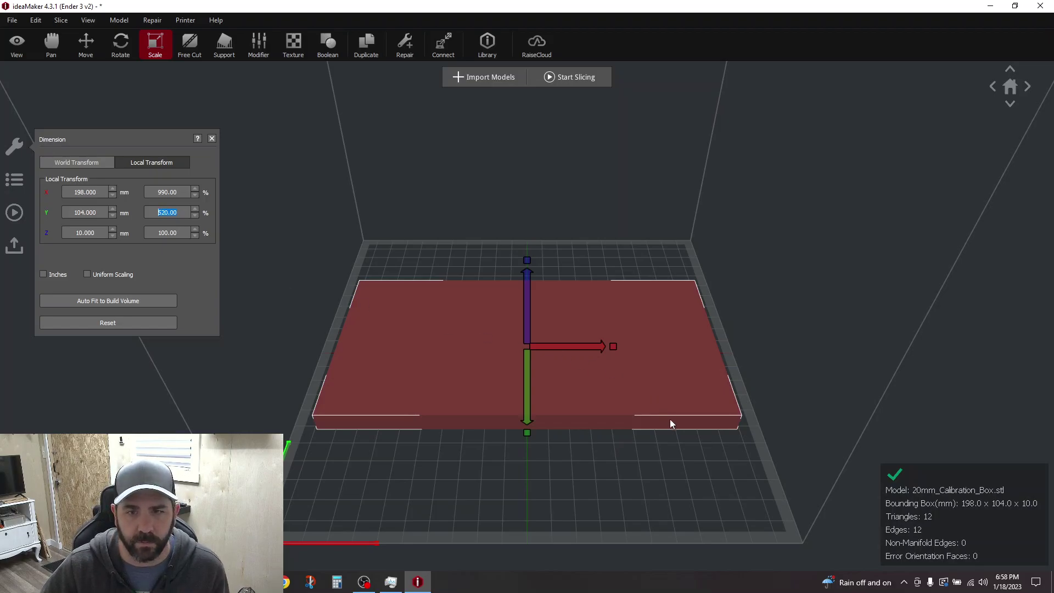
right_click_drag(676, 353, 665, 440)
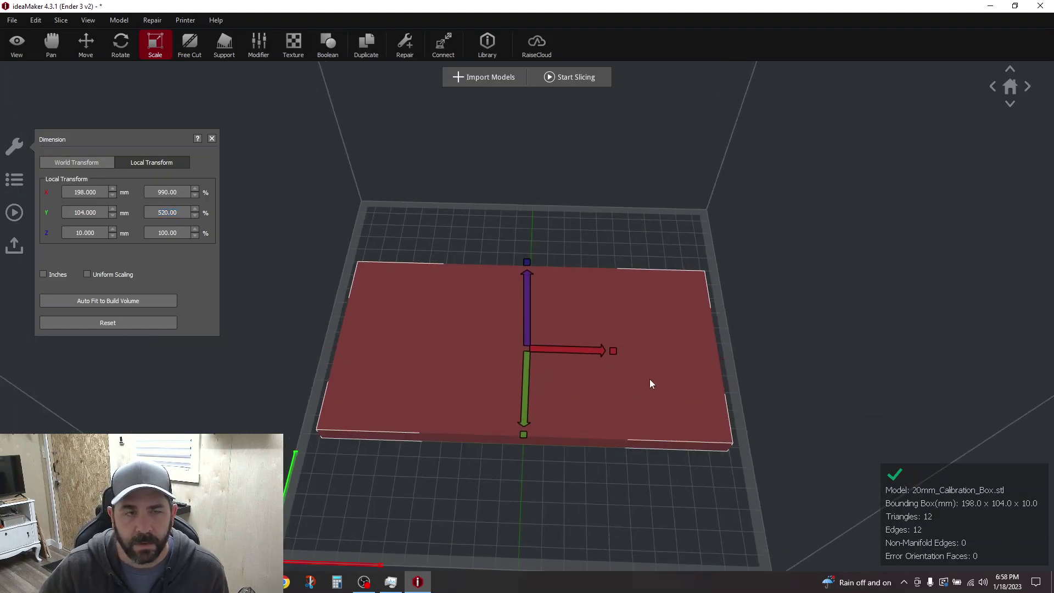
Step: Edit the Generic PLA Template from Start Slicing and show its Infill settings
left_click(570, 76)
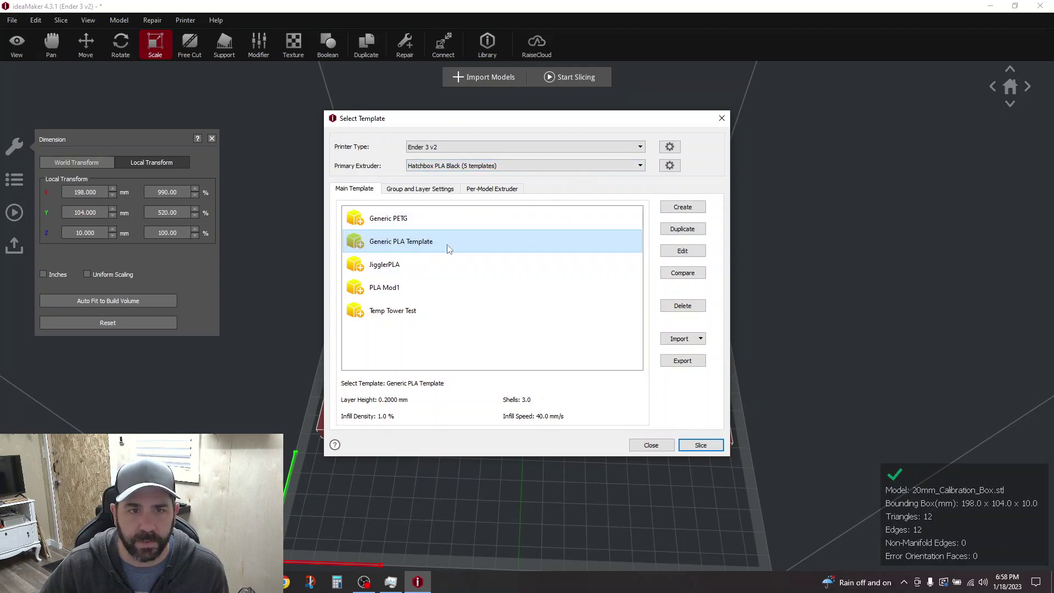
left_click(691, 254)
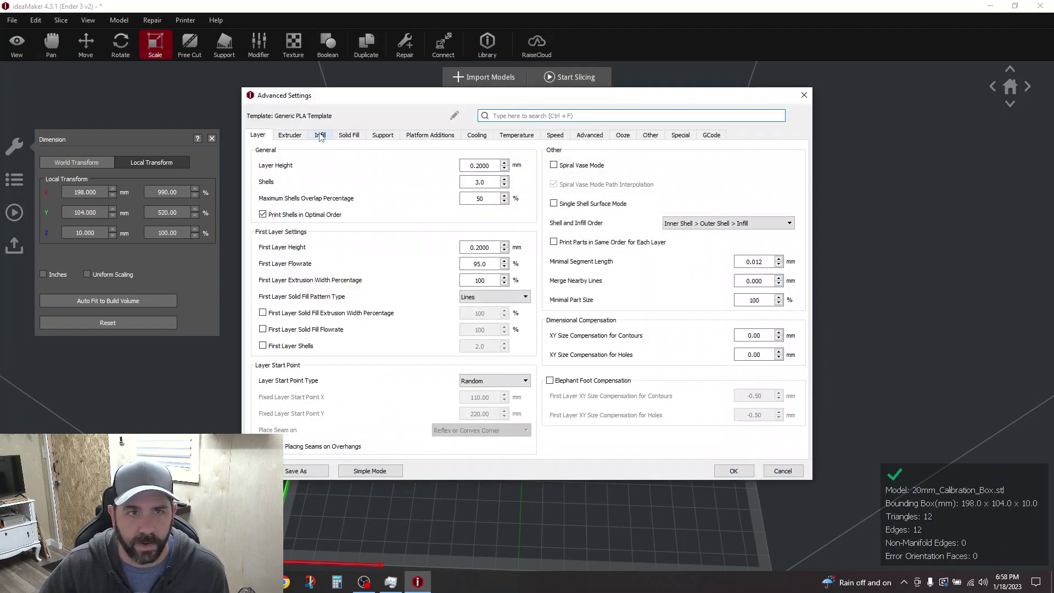
left_click(320, 136)
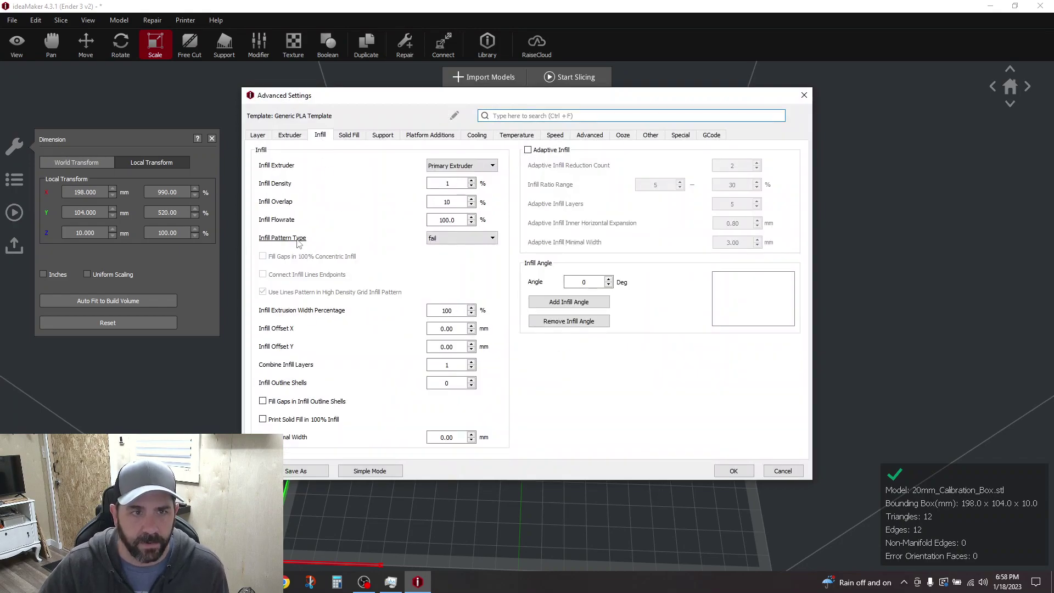
Step: Try Grid and Honeycomb, then set the infill pattern to fail at 1% density
left_click(446, 240)
scroll(443, 251, "up", 1)
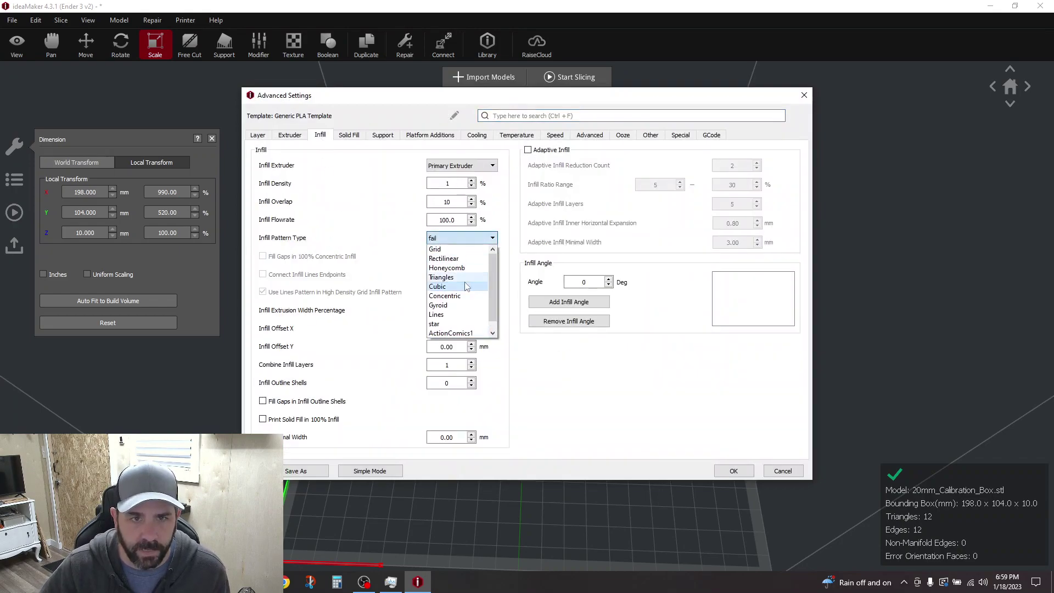
left_click(442, 249)
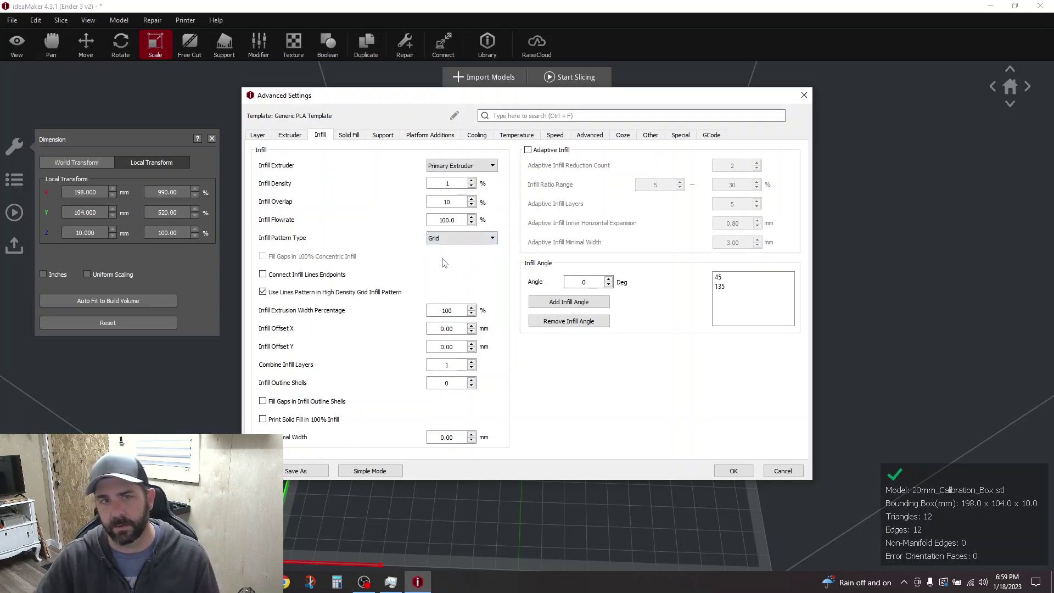
left_click(450, 239)
left_click(452, 268)
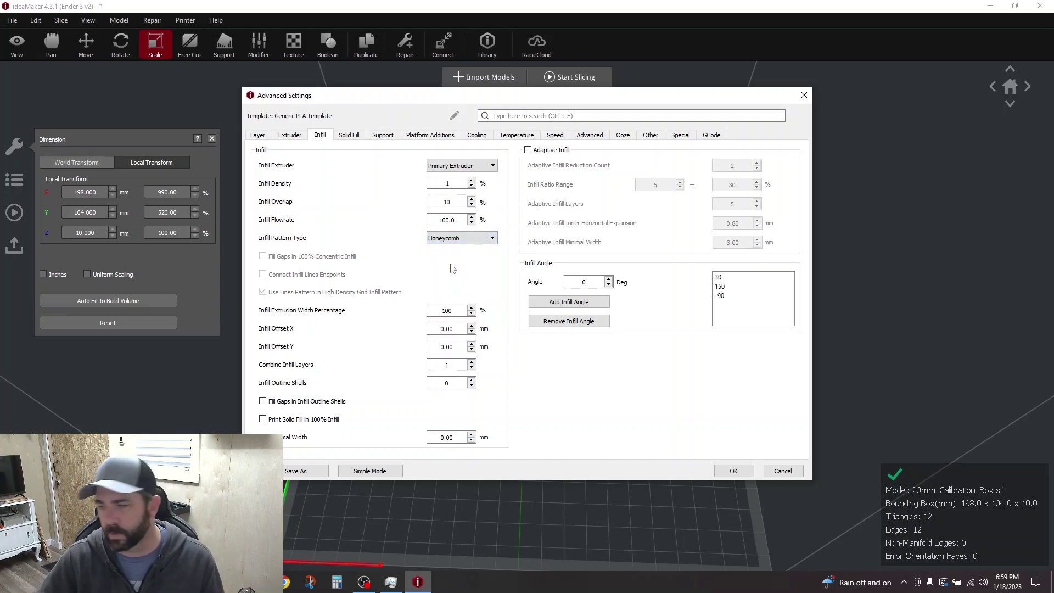
left_click(460, 240)
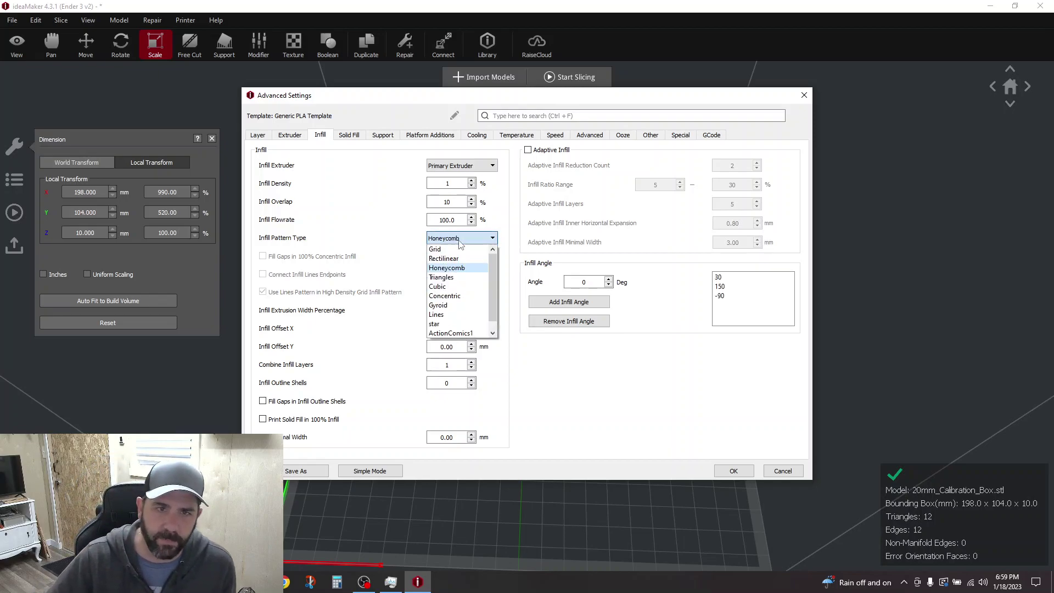
scroll(450, 312, "down", 1)
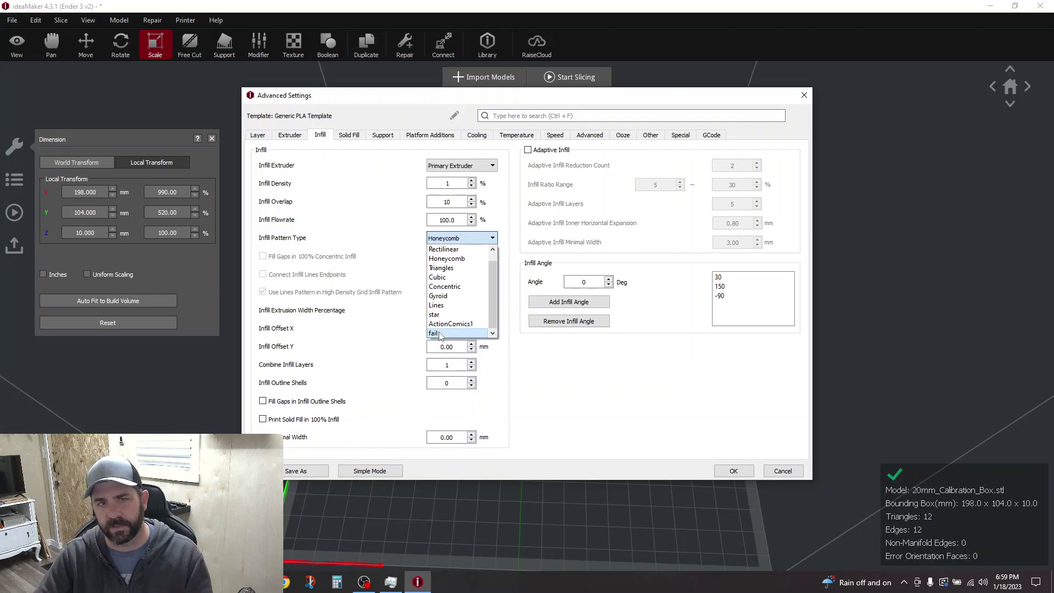
left_click(439, 333)
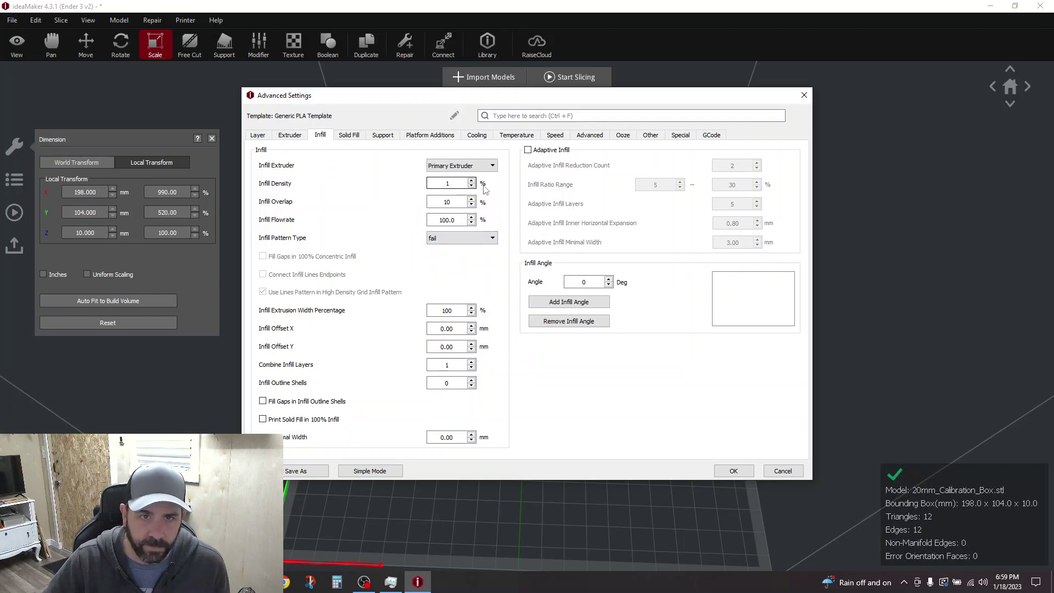
left_click_drag(453, 183, 408, 184)
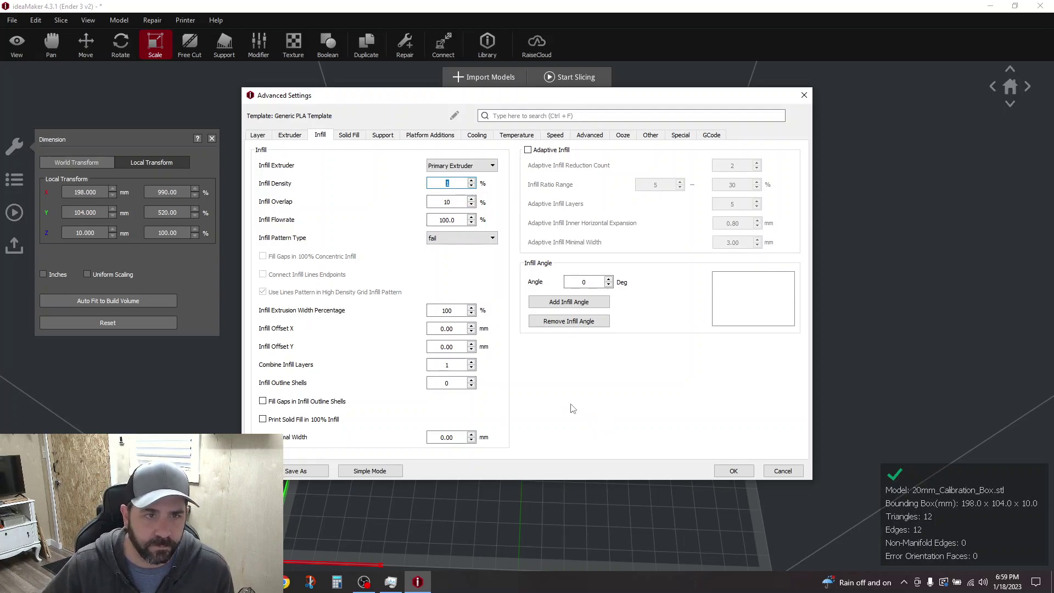
Step: Save the template, slice the card with Generic PLA, and accept the skirt-size warning
left_click(733, 471)
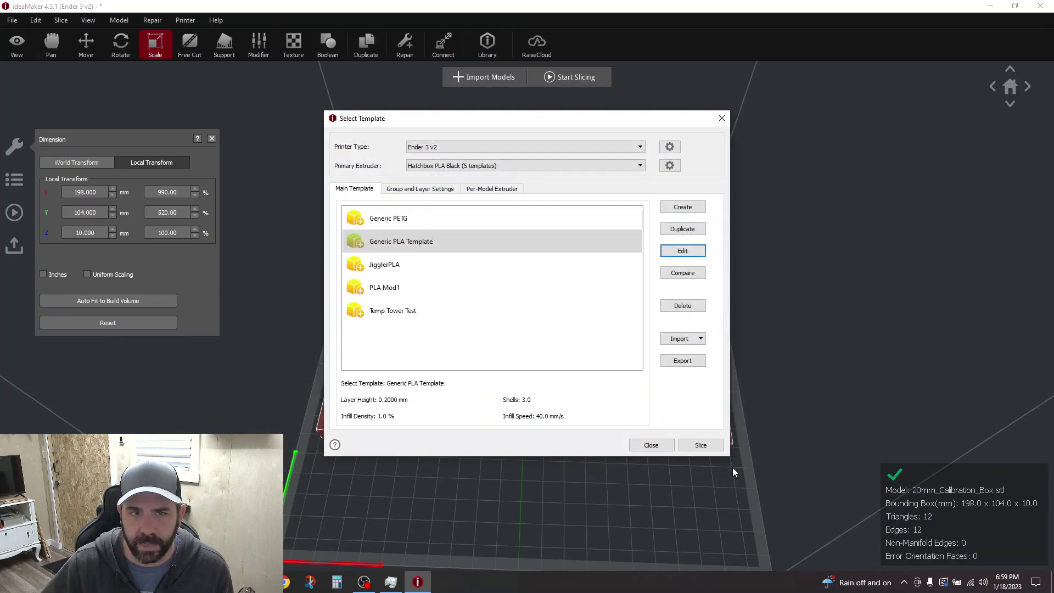
left_click(706, 446)
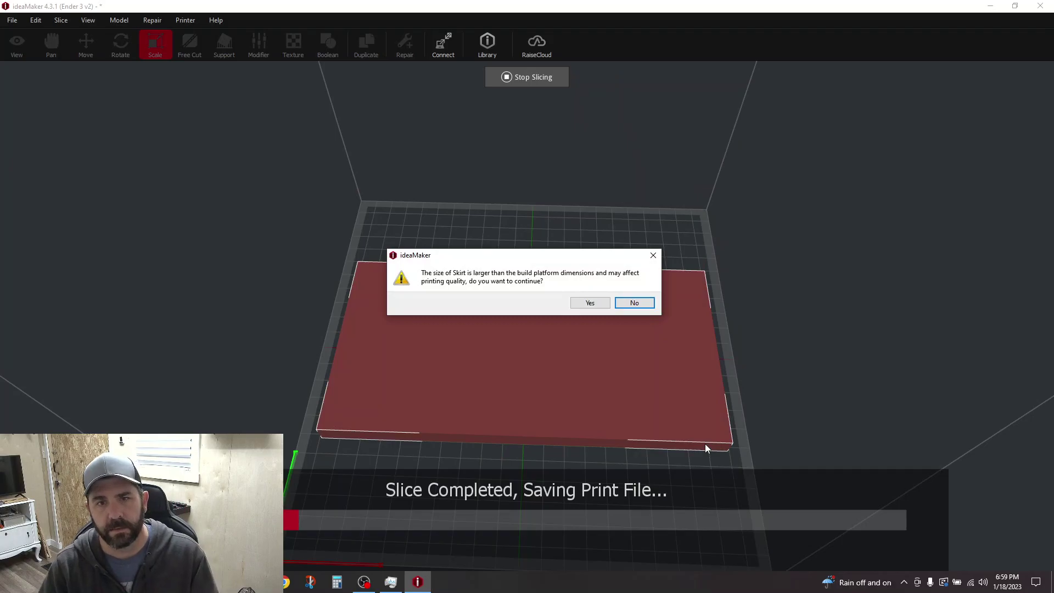
left_click(588, 305)
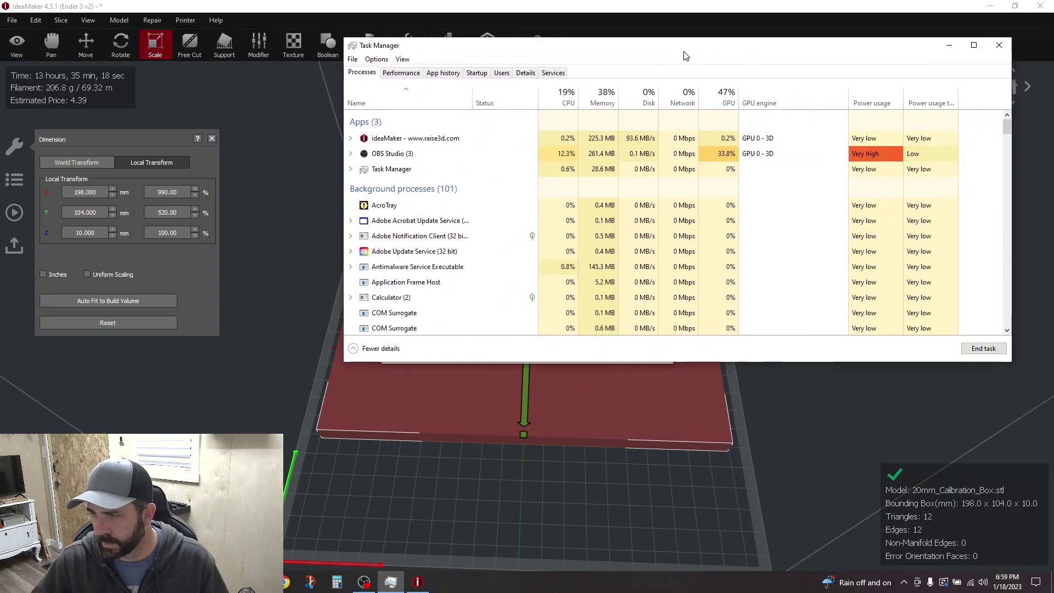
Step: Move Task Manager out of the way and open the card's slice preview
left_click_drag(549, 41, 376, 98)
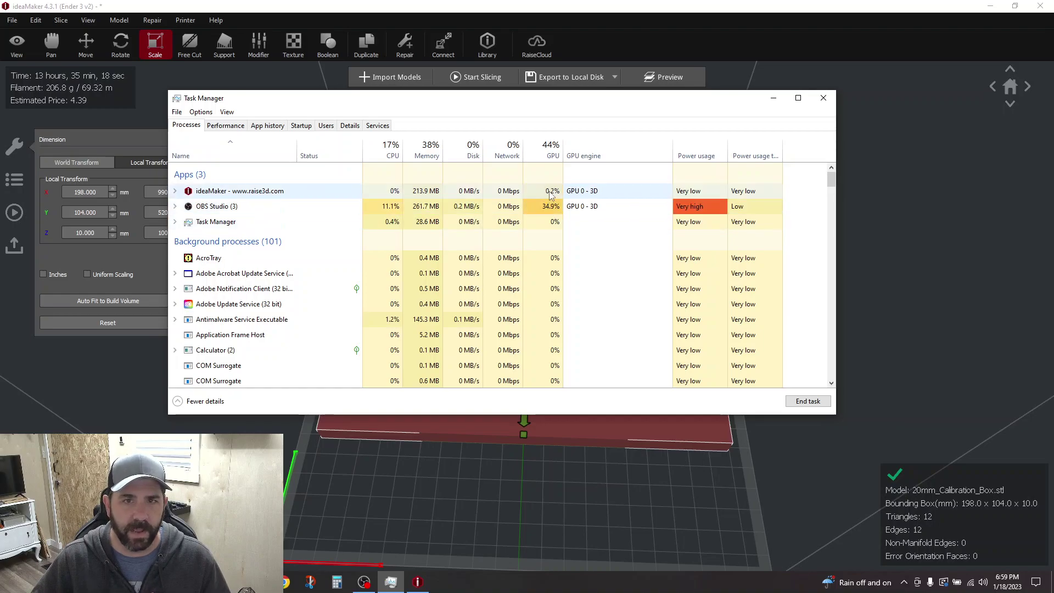
left_click_drag(485, 105, 1053, 209)
left_click(418, 354)
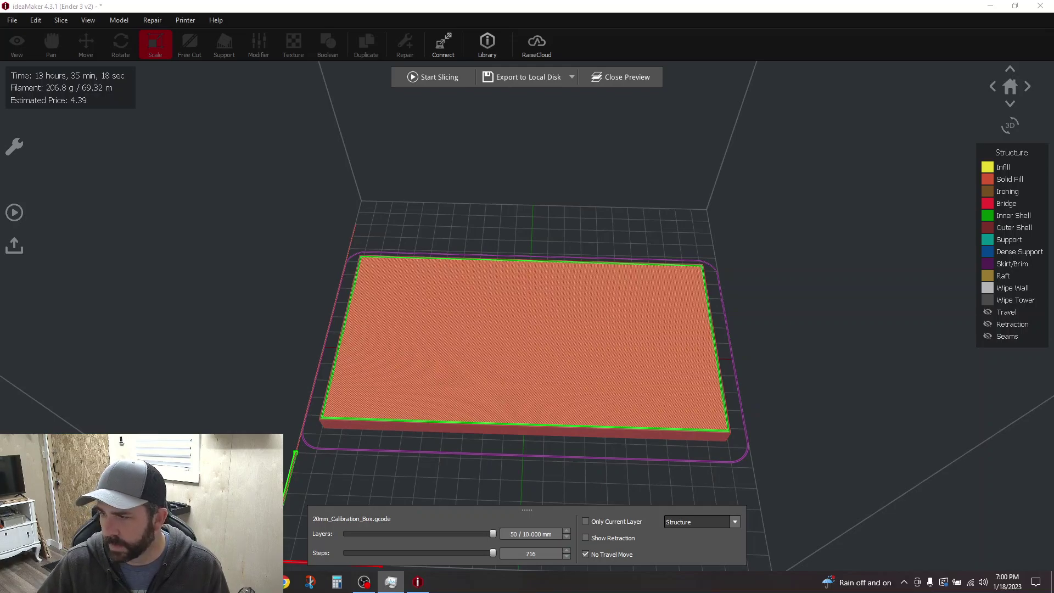
Step: Minimize Task Manager so the card's solid-filled top layer is unobstructed in the preview
left_click(390, 581)
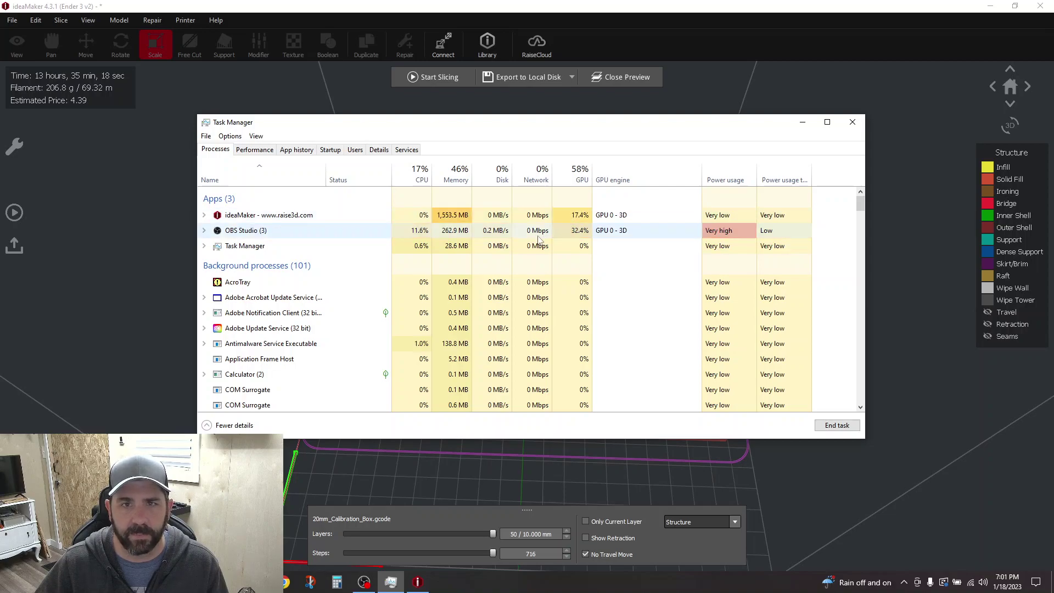
left_click(803, 122)
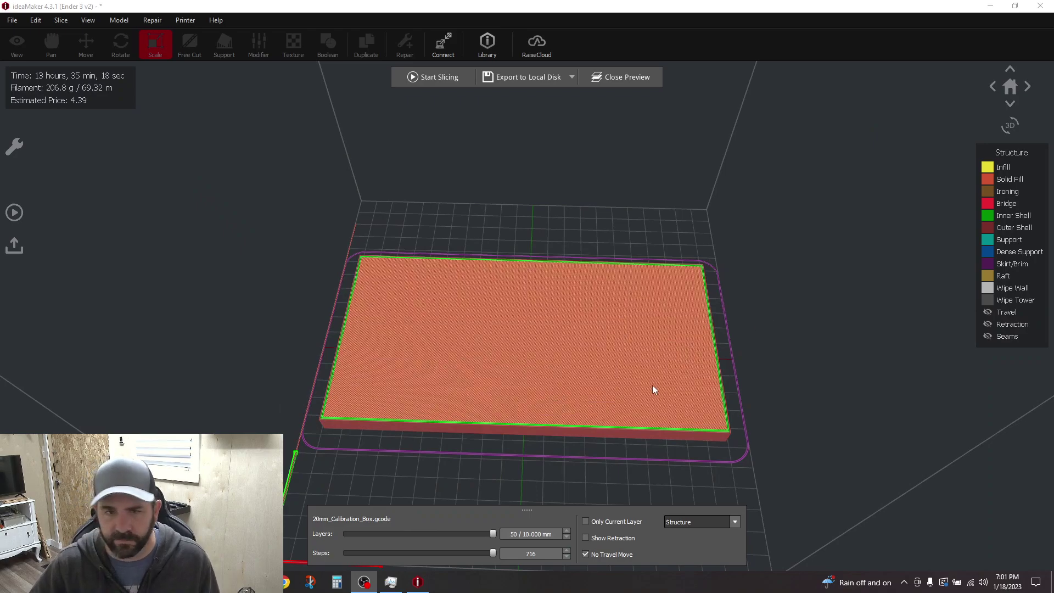
scroll(585, 448, "up", 1)
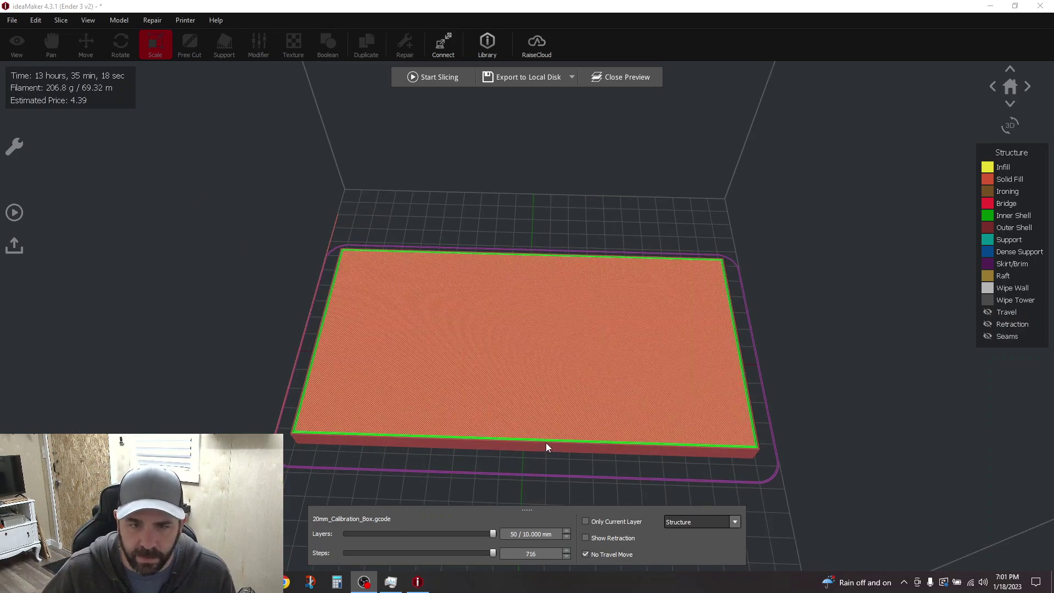
scroll(545, 442, "down", 1)
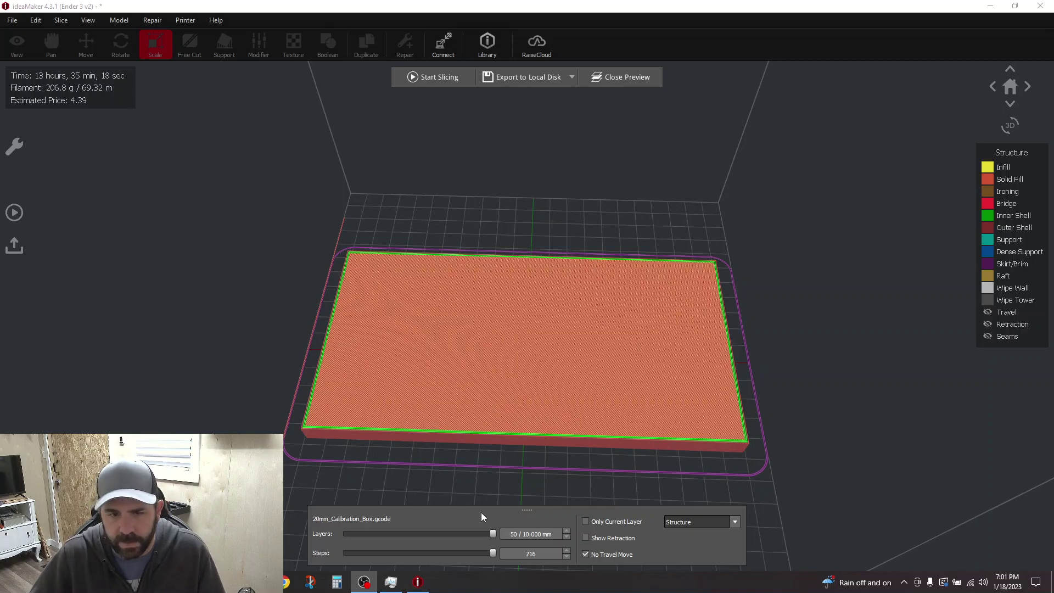
Step: Step the preview down to layer 40 and orbit to inspect the FAIL-patterned infill
left_click(475, 532)
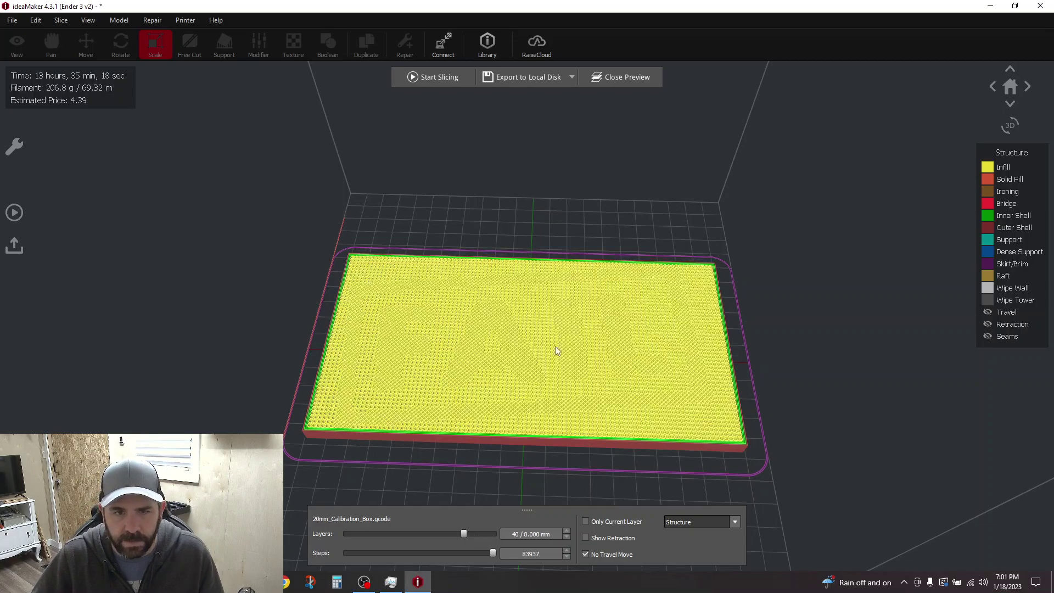
right_click_drag(582, 400, 588, 430)
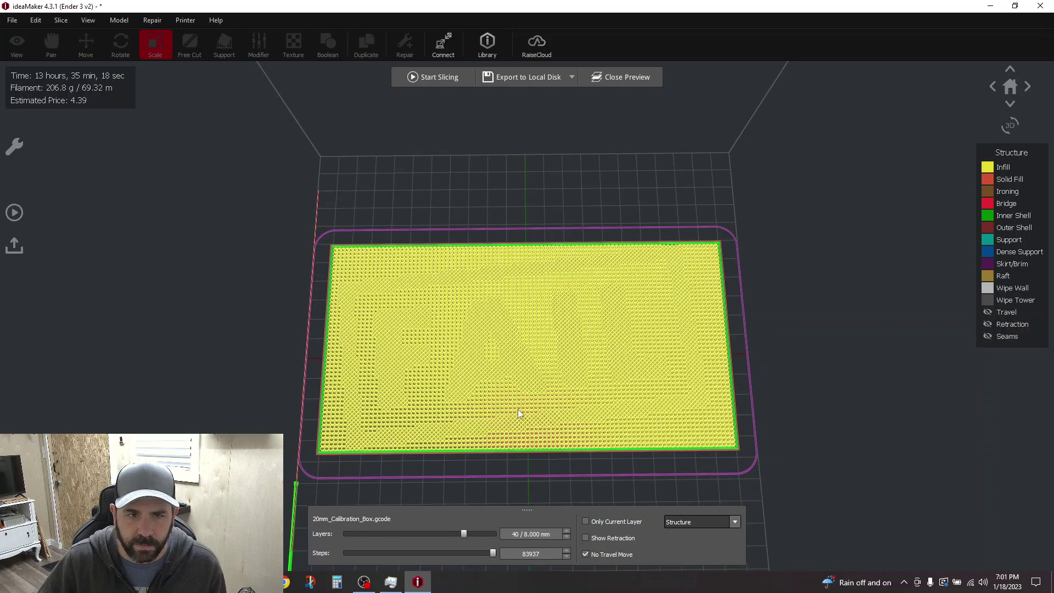
scroll(518, 409, "up", 3)
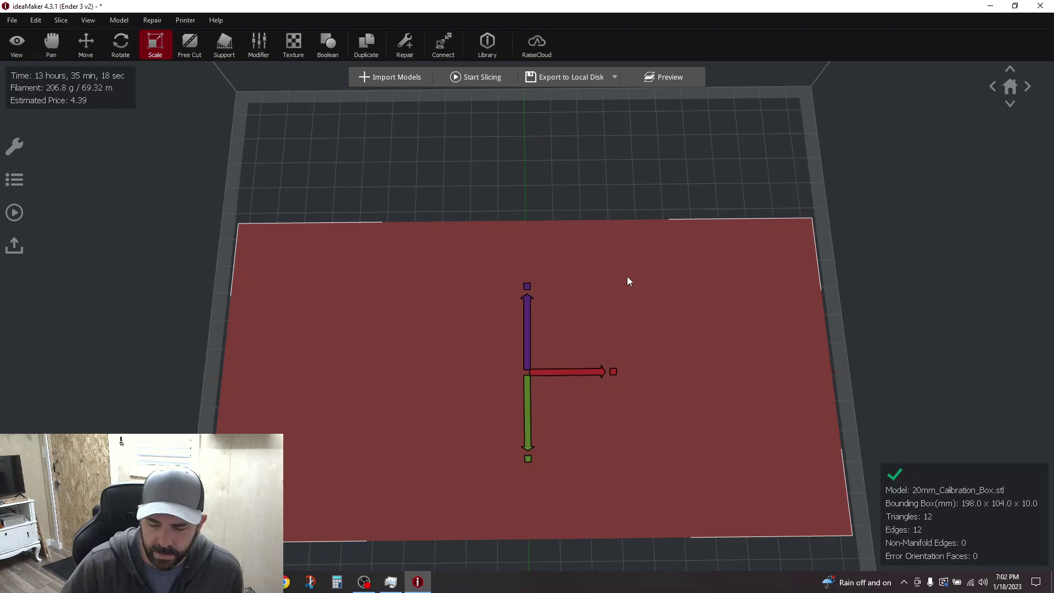
Step: Delete the calibration card model, leaving the build plate empty
key("Delete")
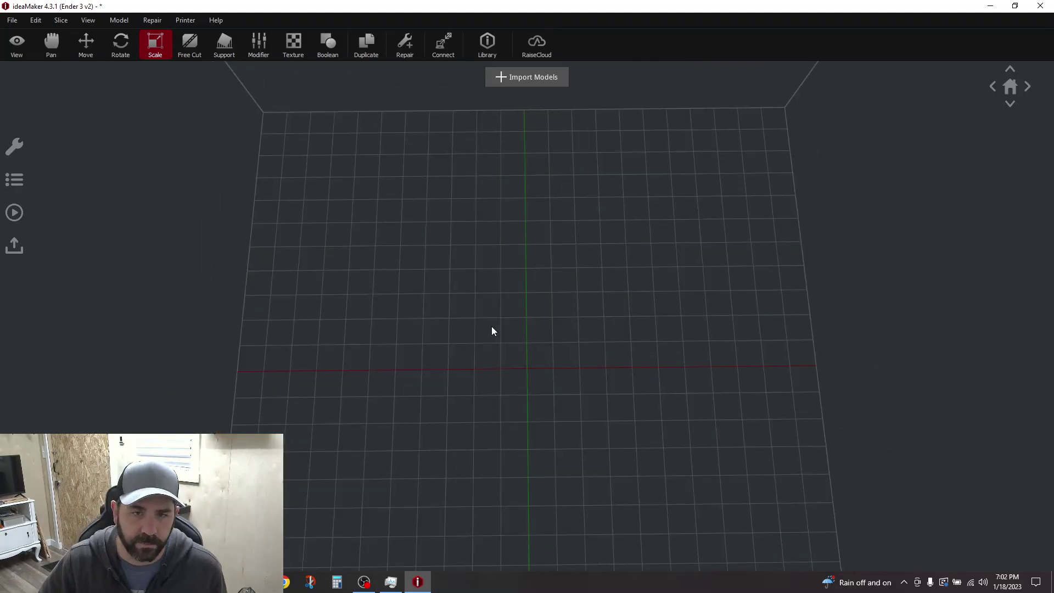
left_click_drag(492, 327, 478, 256)
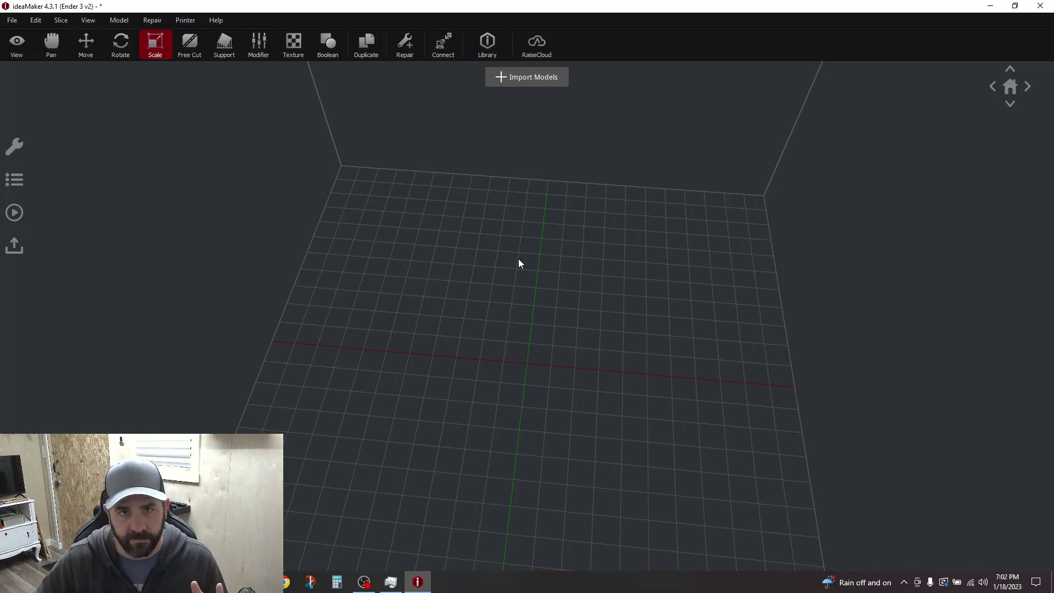
Step: Import the dc-action-comics cover image file
left_click(535, 77)
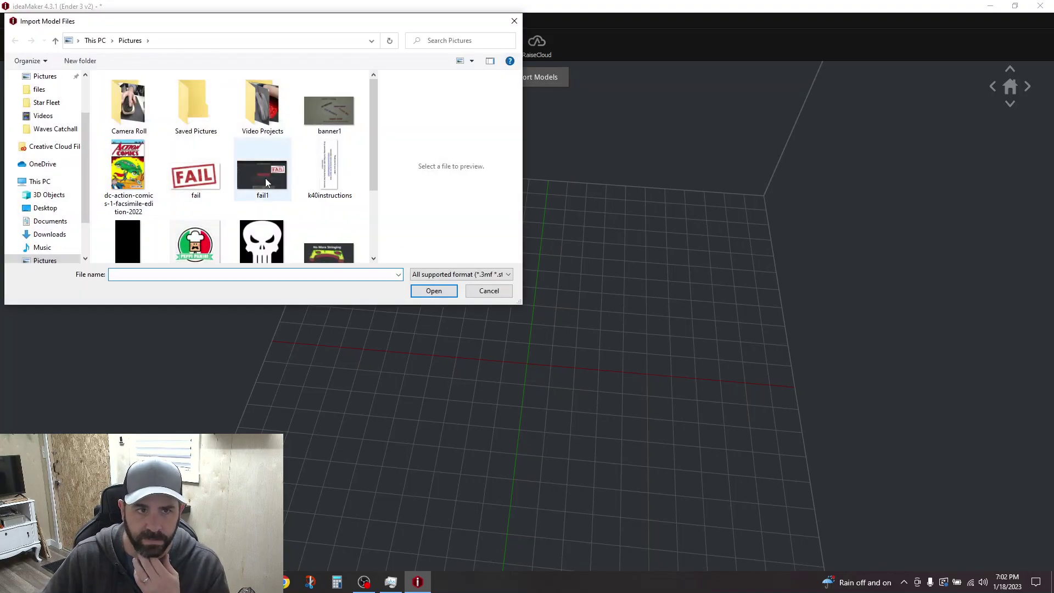
left_click(133, 173)
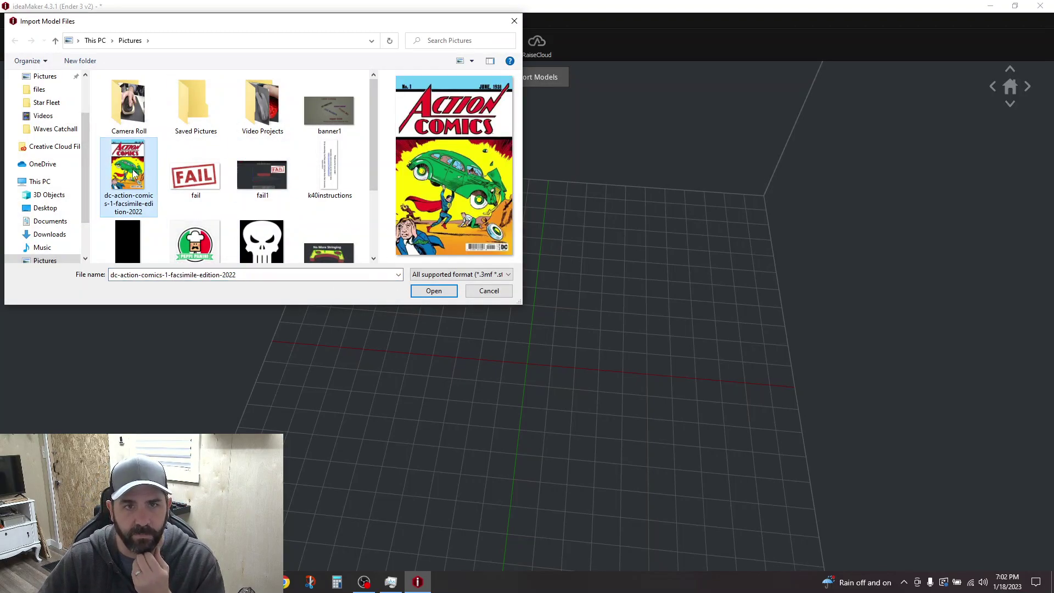
double_click(133, 173)
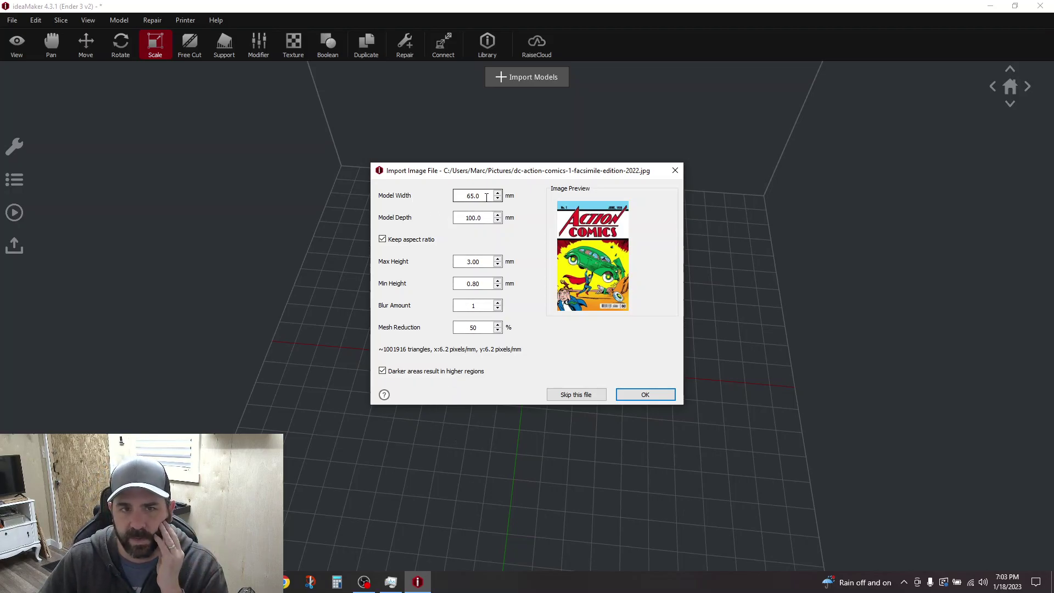
Step: Set the relief's Max Height to 2.00 mm, keeping the 65 × 100 mm size
left_click_drag(482, 196, 462, 215)
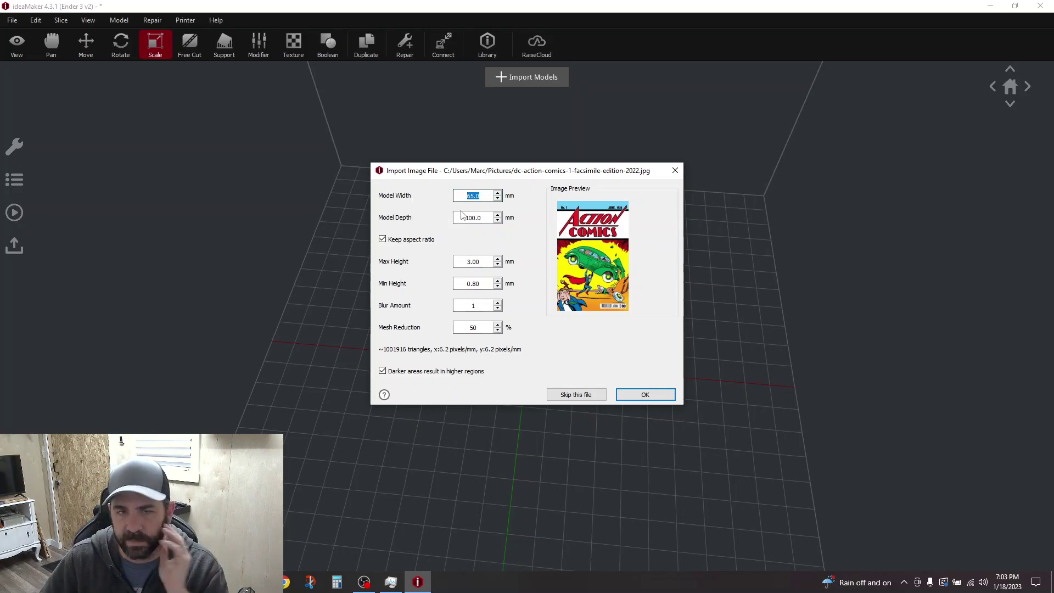
double_click(476, 262)
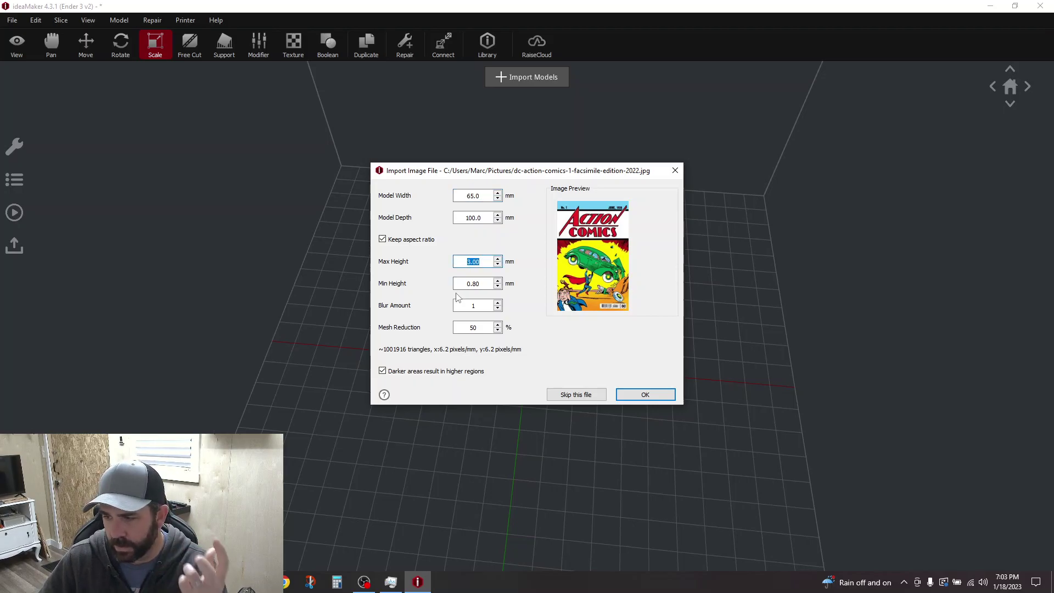
type("20")
key("BackSpace")
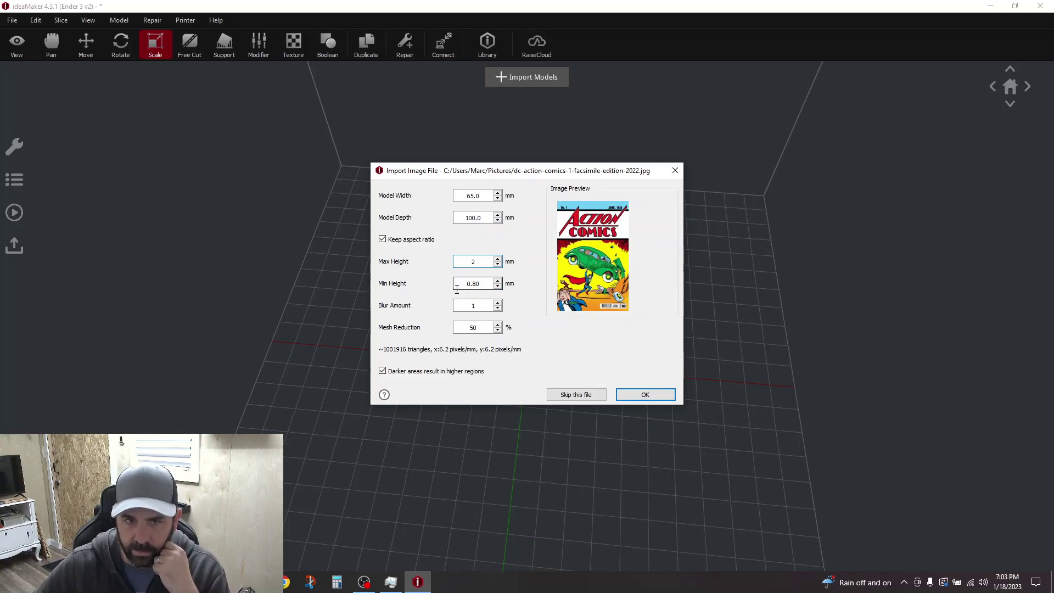
left_click(464, 284)
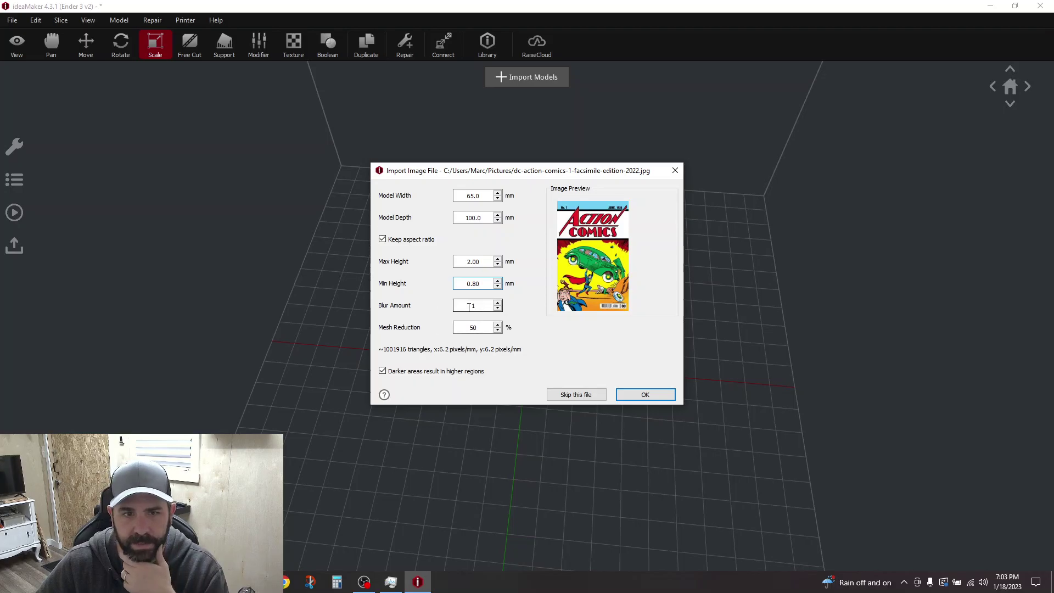
double_click(469, 306)
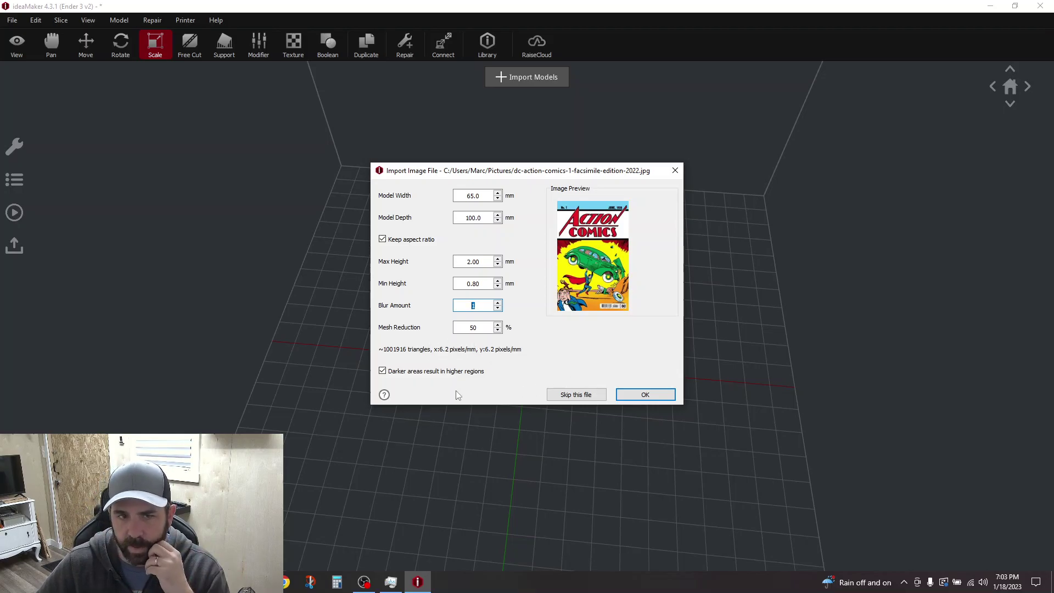
Step: Load the 65 × 100 × 2 mm comic relief onto the plate and inspect it from several angles
left_click(637, 395)
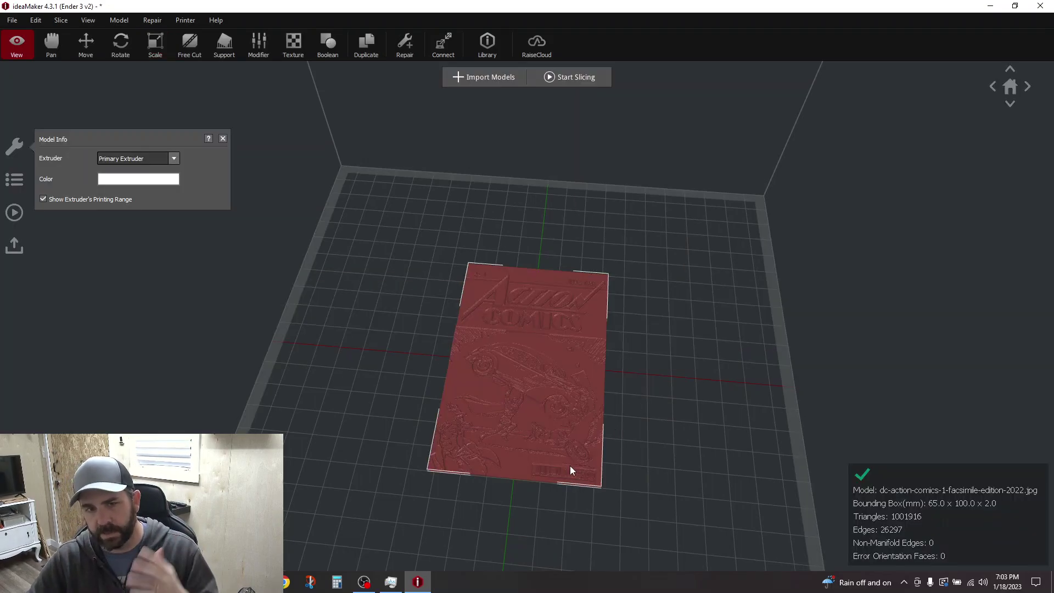
scroll(546, 454, "up", 2)
scroll(551, 448, "up", 3)
left_click_drag(551, 446, 524, 473)
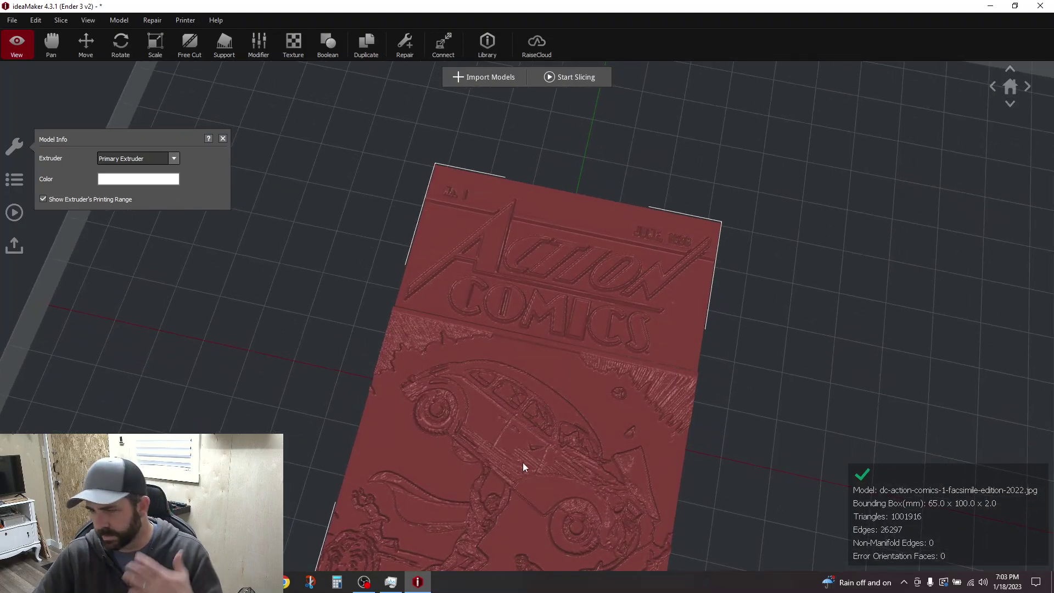
scroll(543, 412, "down", 3)
left_click_drag(543, 413, 512, 498)
left_click(673, 469)
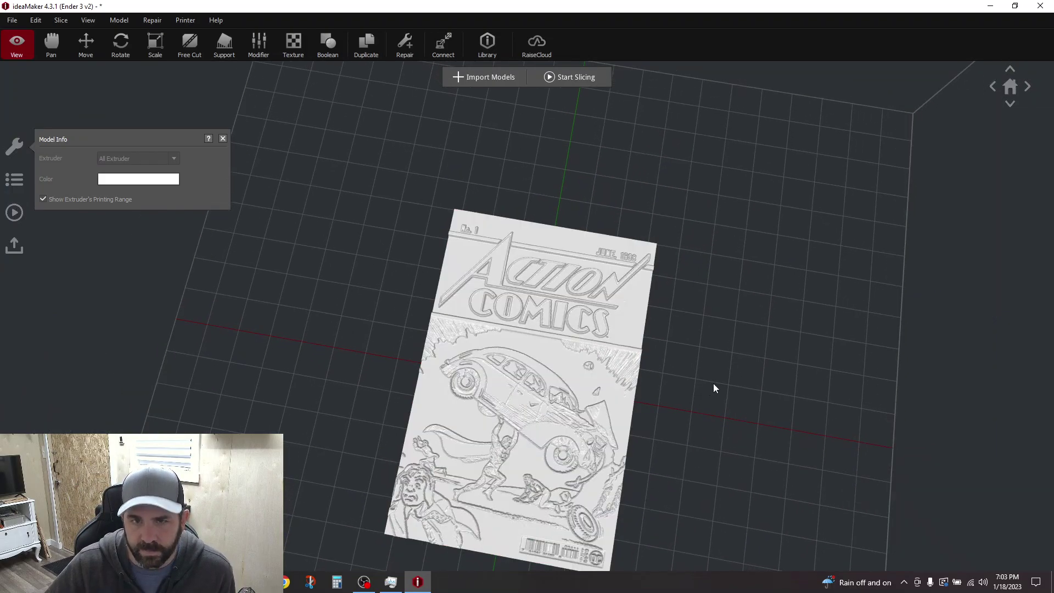
left_click_drag(565, 390, 568, 270)
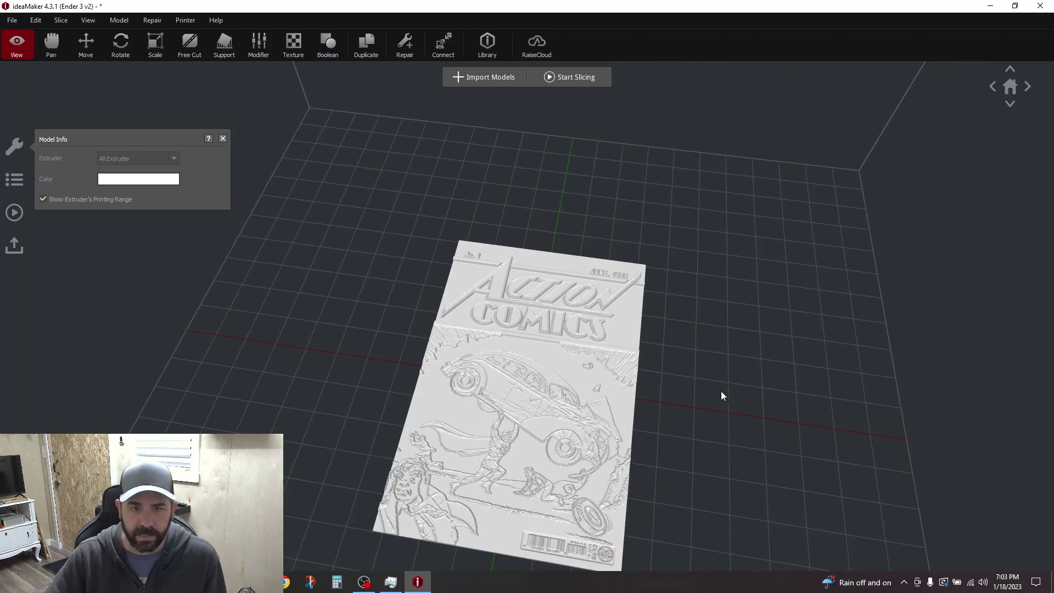
Step: Stand the comic relief upright using 90° rotations about X and Z
left_click(121, 44)
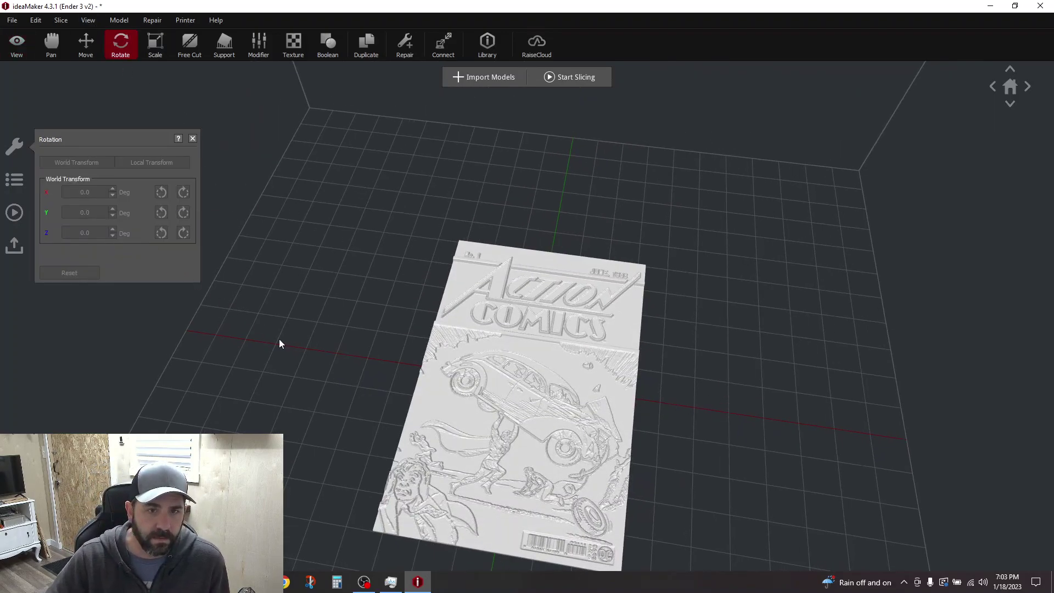
left_click(431, 379)
left_click(165, 196)
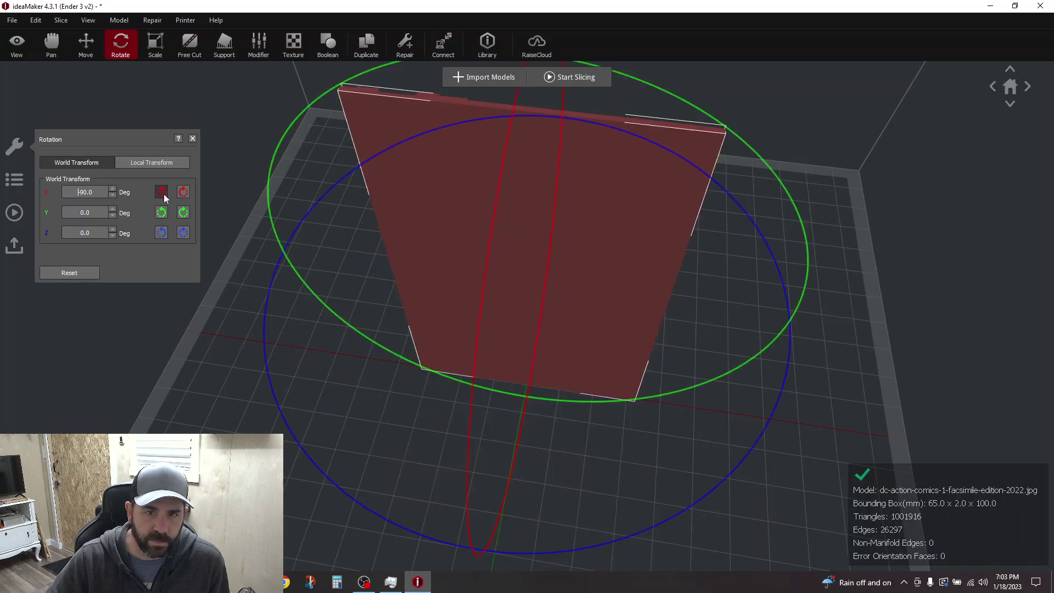
left_click(161, 233)
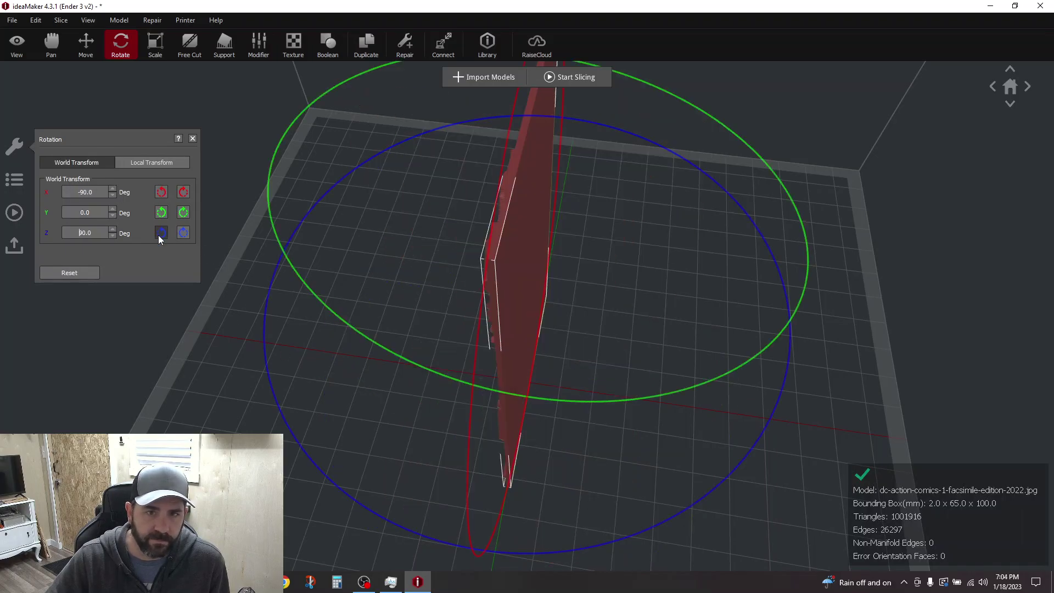
right_click_drag(365, 388, 532, 370)
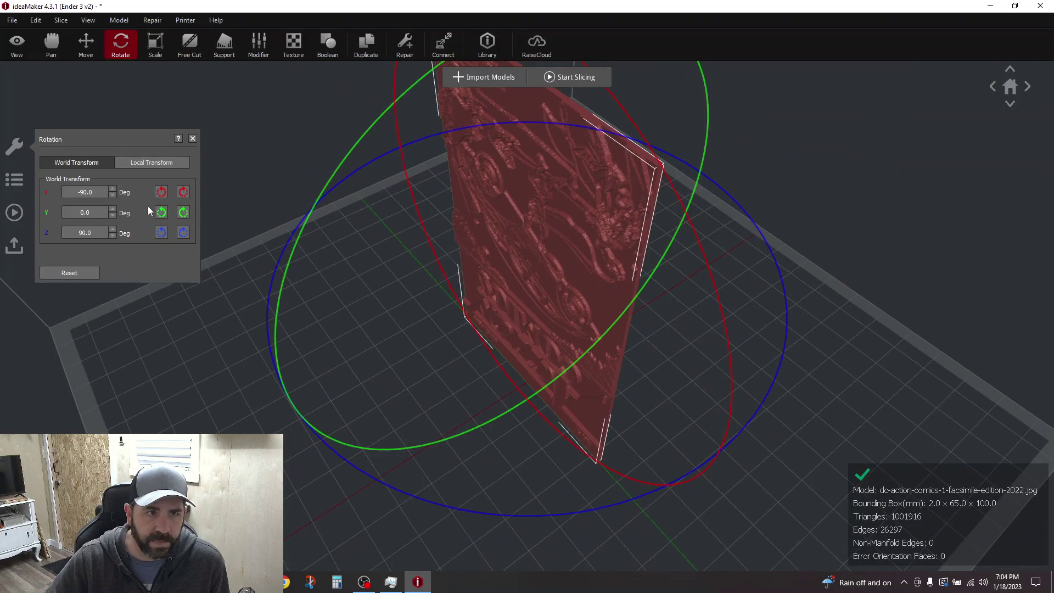
left_click(162, 191)
left_click(162, 191)
right_click_drag(314, 363, 472, 440)
scroll(473, 440, "up", 3)
scroll(467, 437, "down", 8)
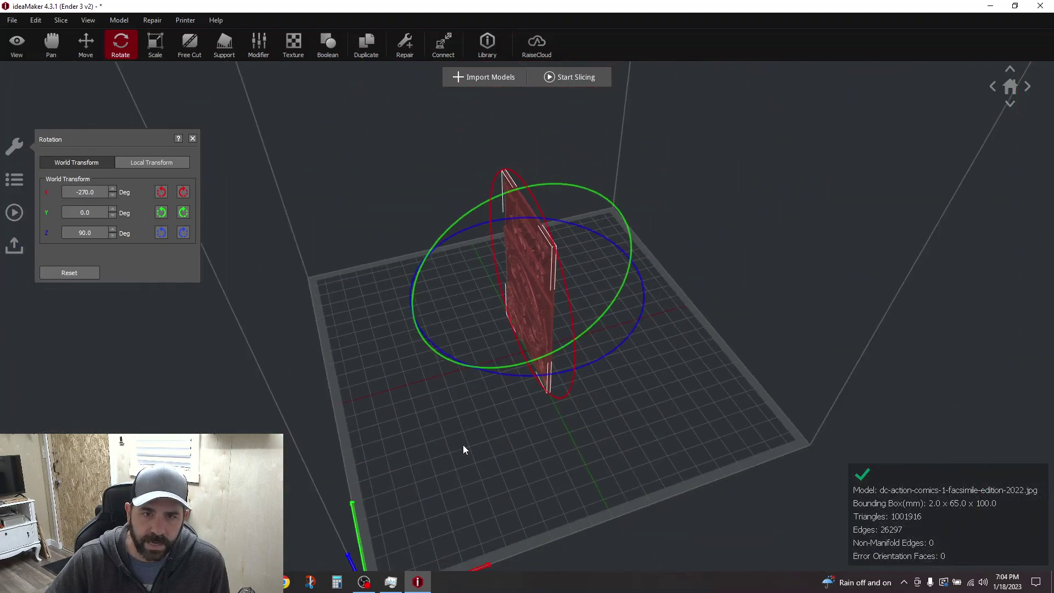
Step: Delete the comic relief, leaving the build plate empty
left_click(452, 479)
mouse_move(452, 481)
right_mouse_down()
mouse_move(644, 446)
mouse_move(443, 465)
right_mouse_up()
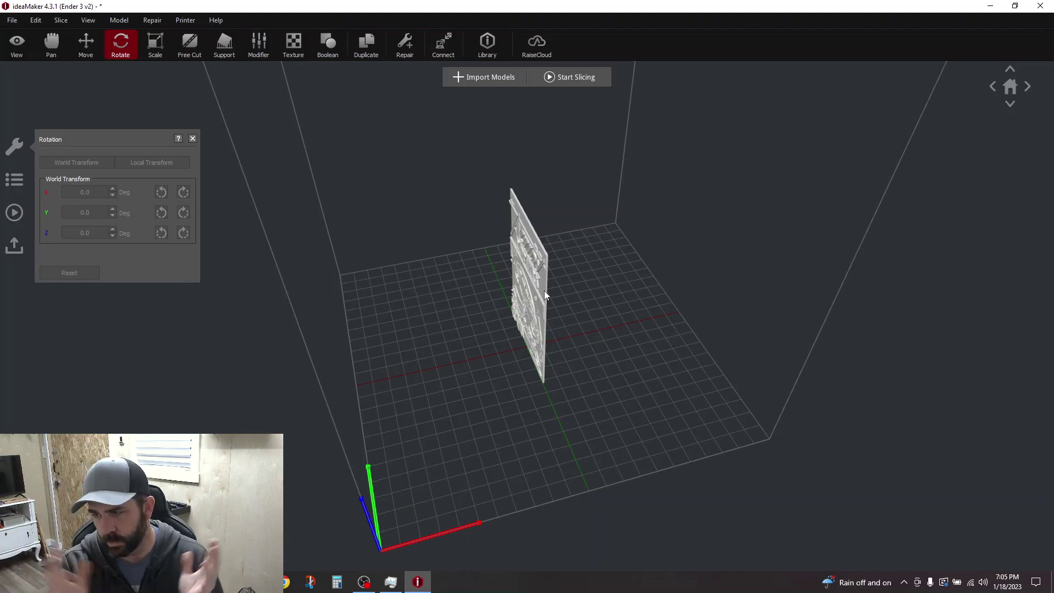
left_click(535, 297)
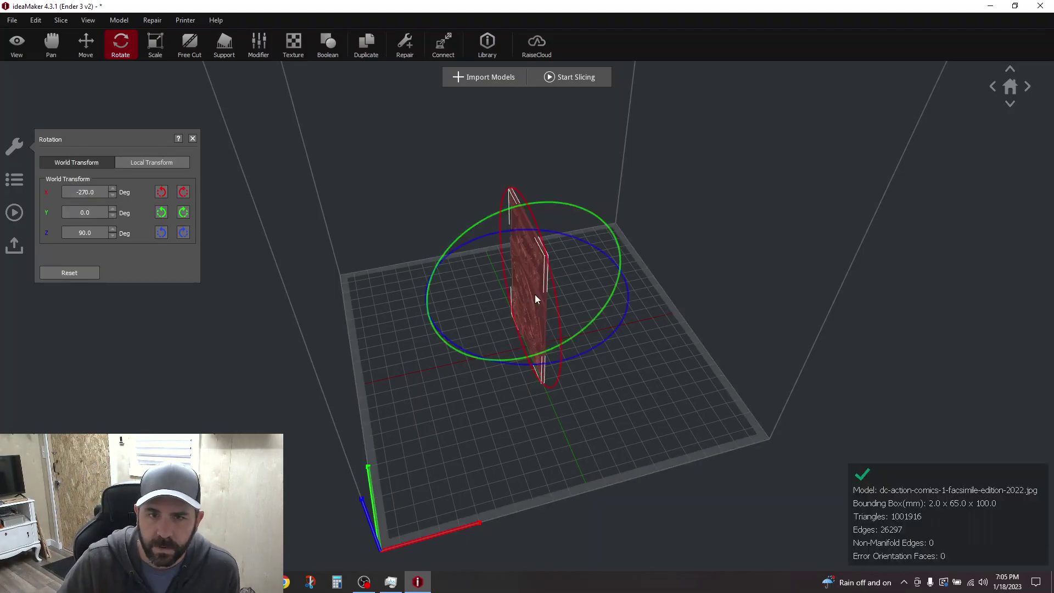
key("Delete")
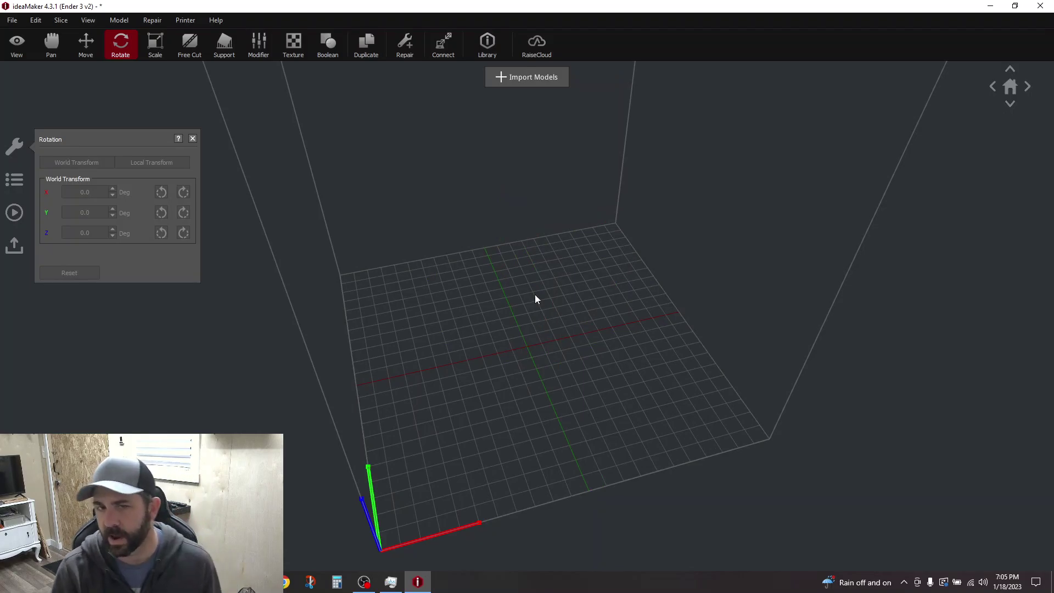